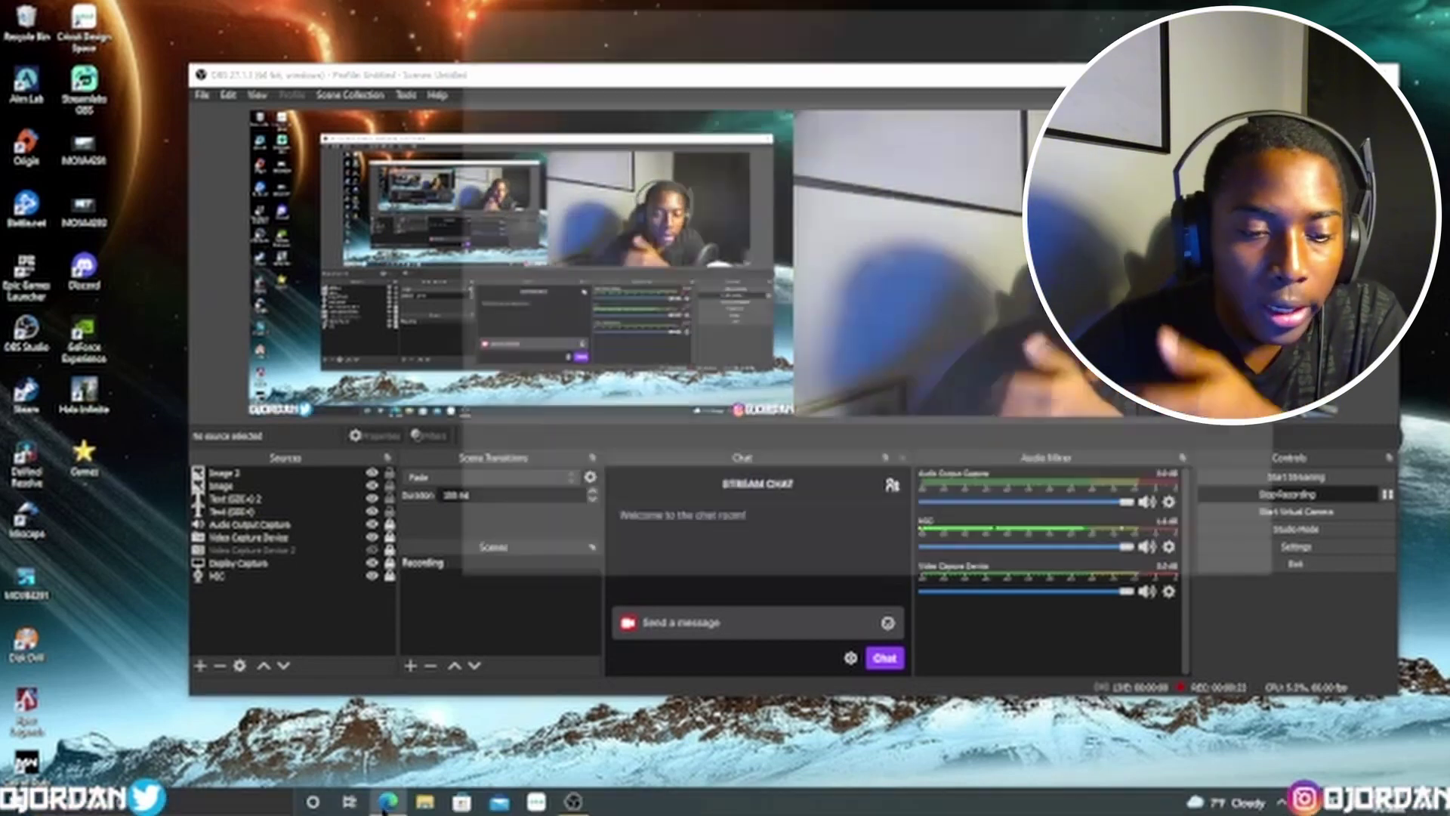
- Open the Edge browser, go to Google and search for ds4windows
{"action": "left_click", "coordinate": [388, 810]}
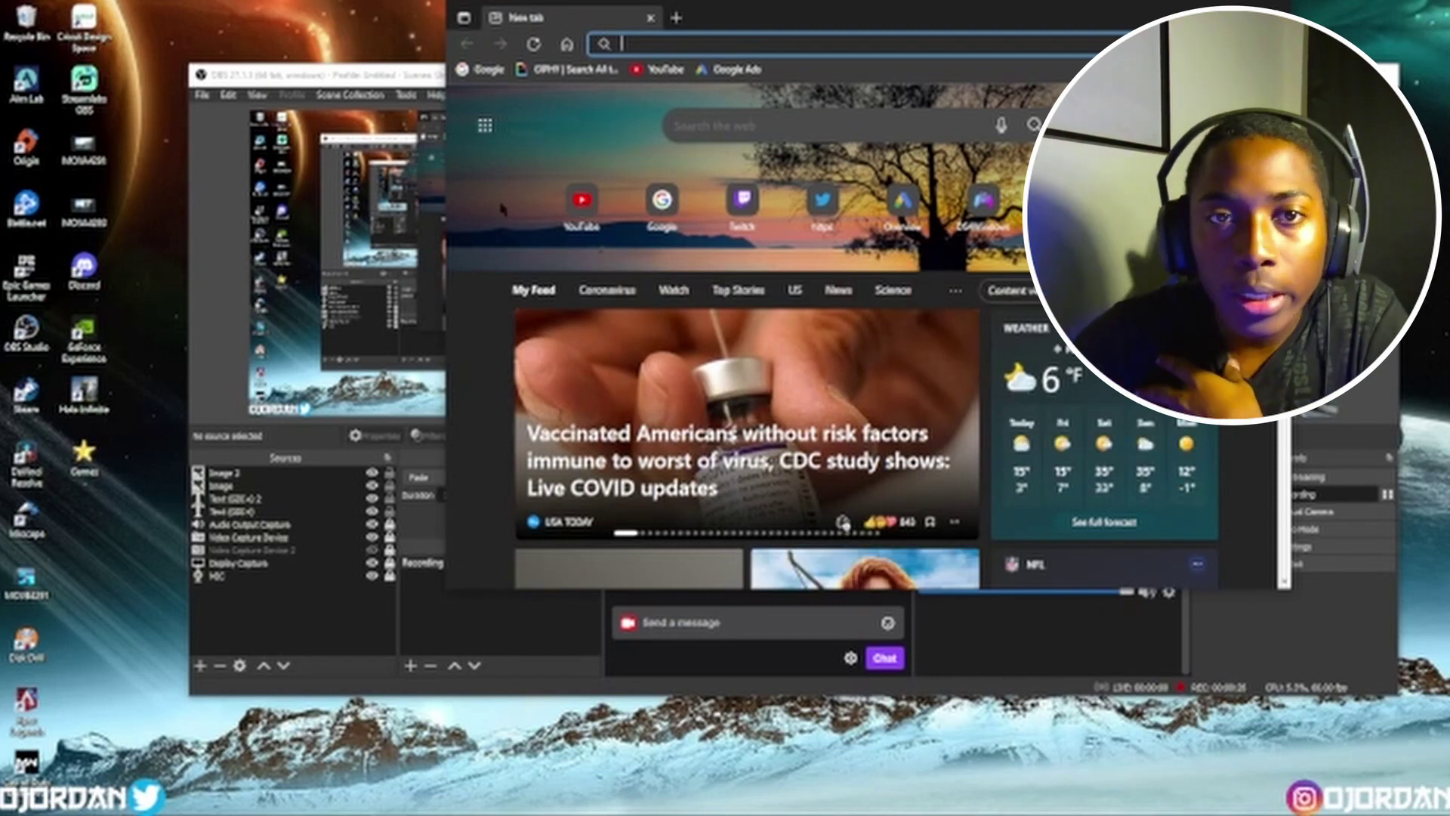
{"action": "left_click", "coordinate": [767, 127]}
{"action": "left_click", "coordinate": [725, 287]}
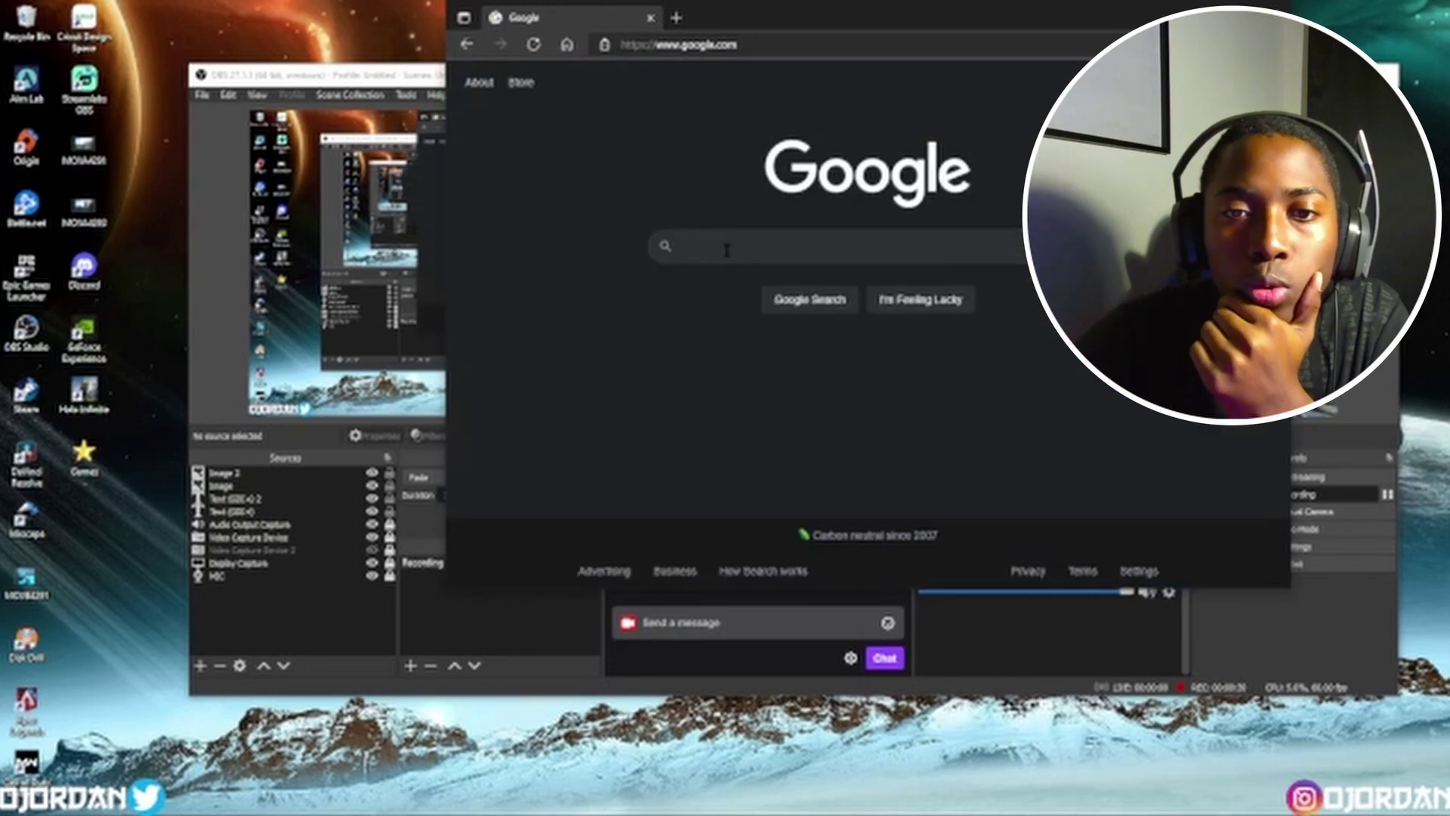
{"action": "left_click", "coordinate": [710, 246]}
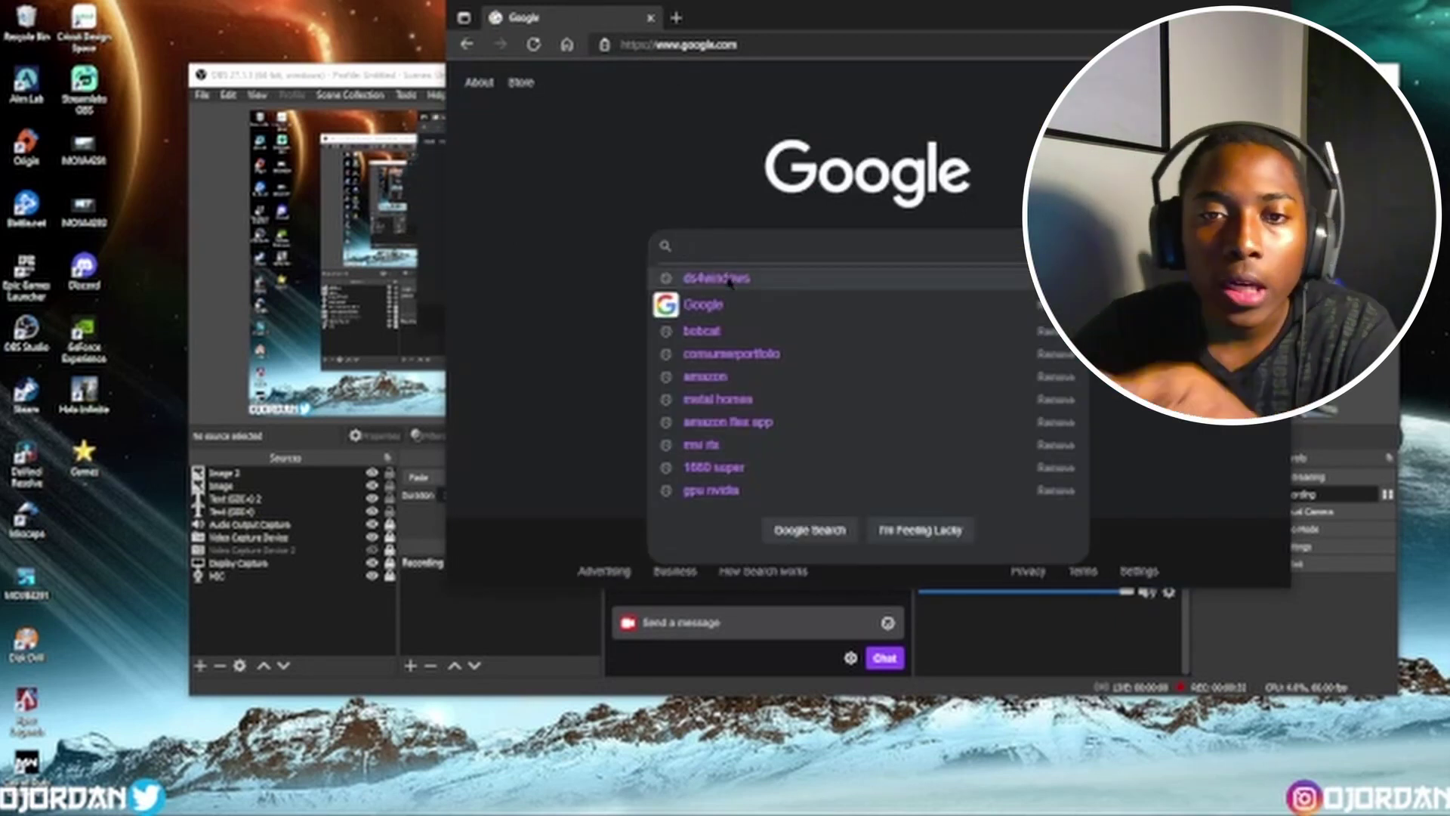
{"action": "left_click", "coordinate": [730, 279]}
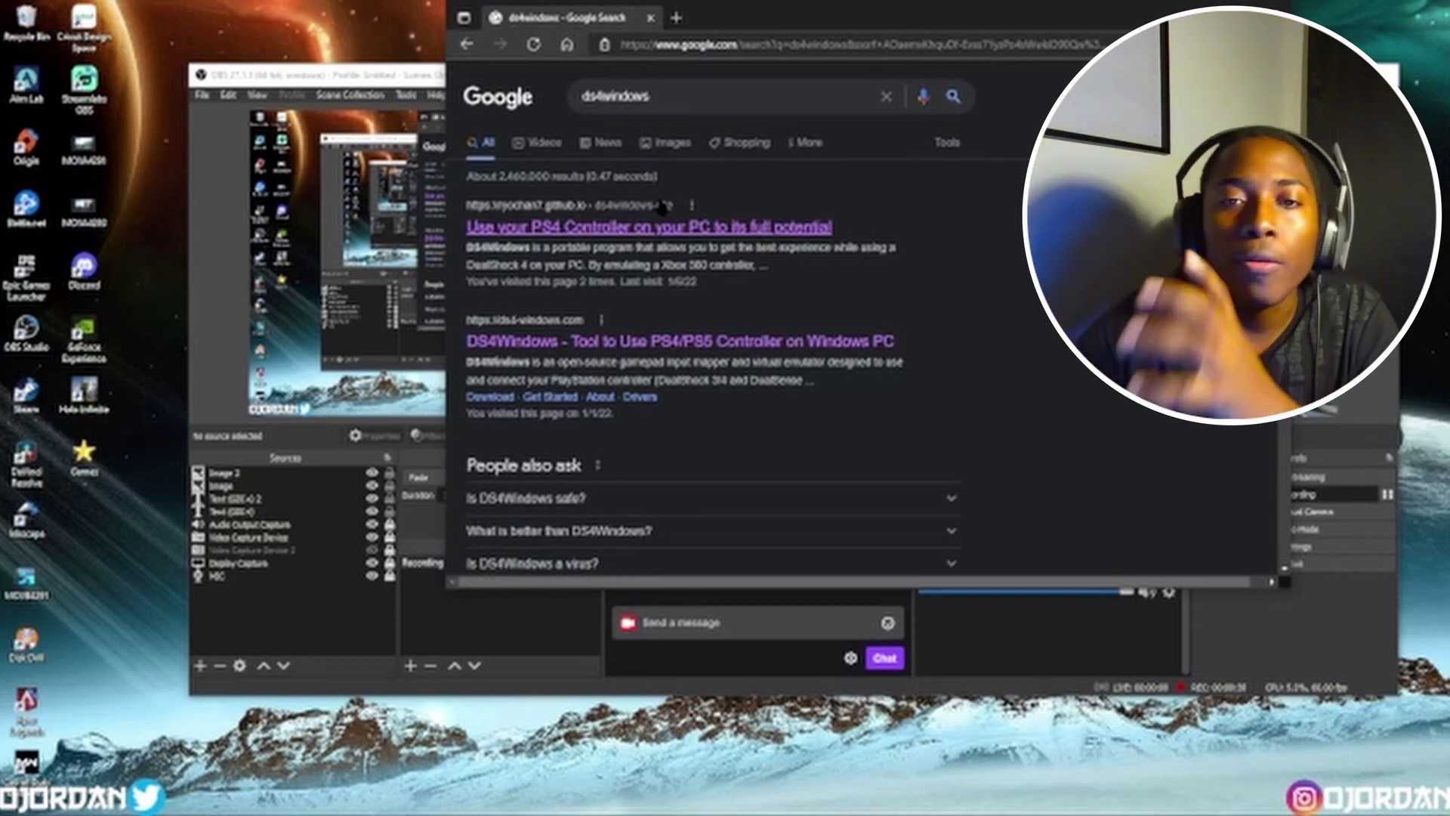
- Go from the ryochan7.github.io DS4Windows site to its GitHub releases and download DS4Windows_3.0.18_x64.zip under Version 3.0.18
{"action": "left_click", "coordinate": [559, 228]}
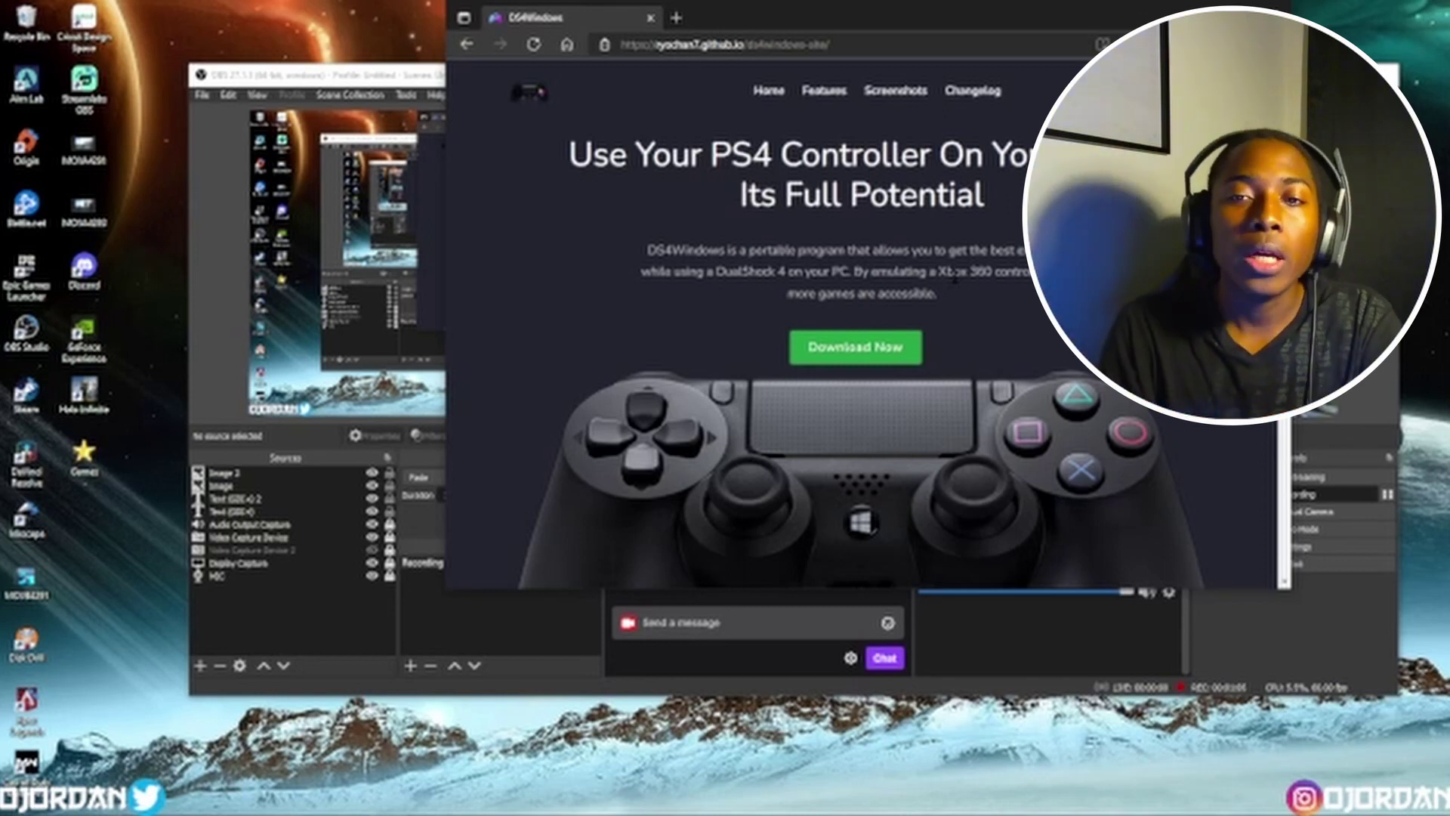
{"action": "left_click", "coordinate": [856, 347]}
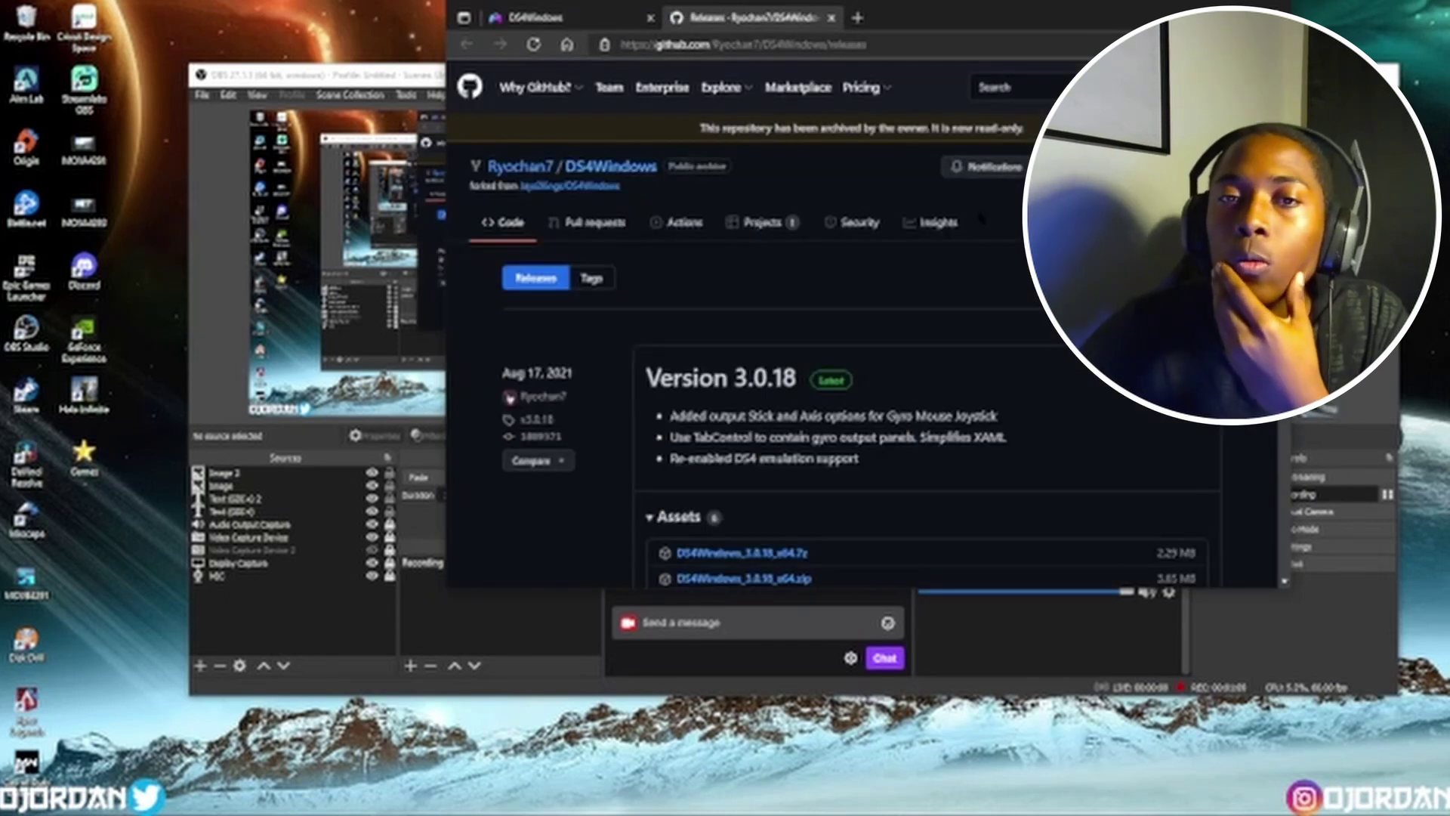
{"action": "scroll", "coordinate": [768, 589], "scroll_direction": "down", "scroll_amount": 2}
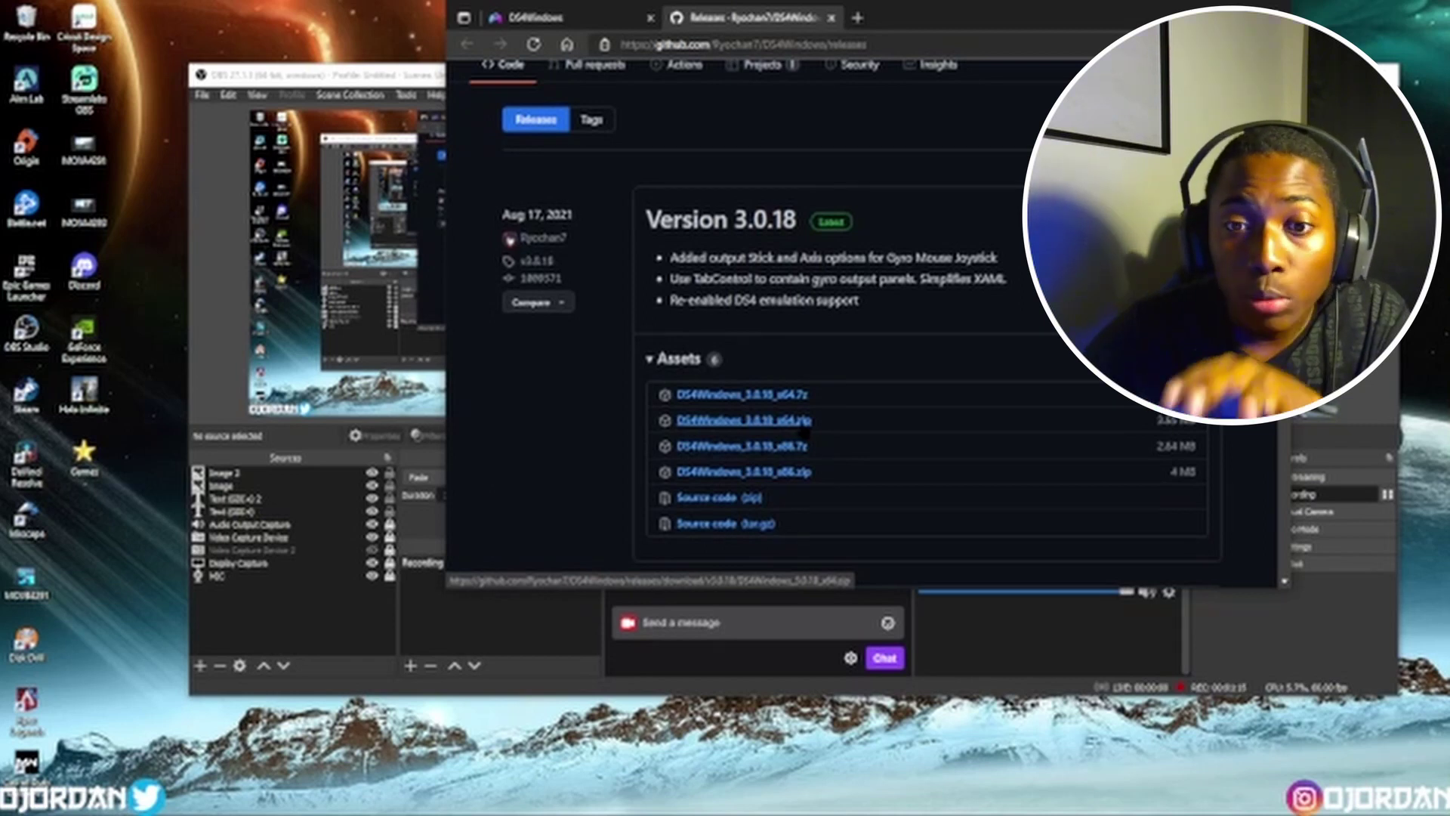
{"action": "scroll", "coordinate": [807, 435], "scroll_direction": "down", "scroll_amount": 15}
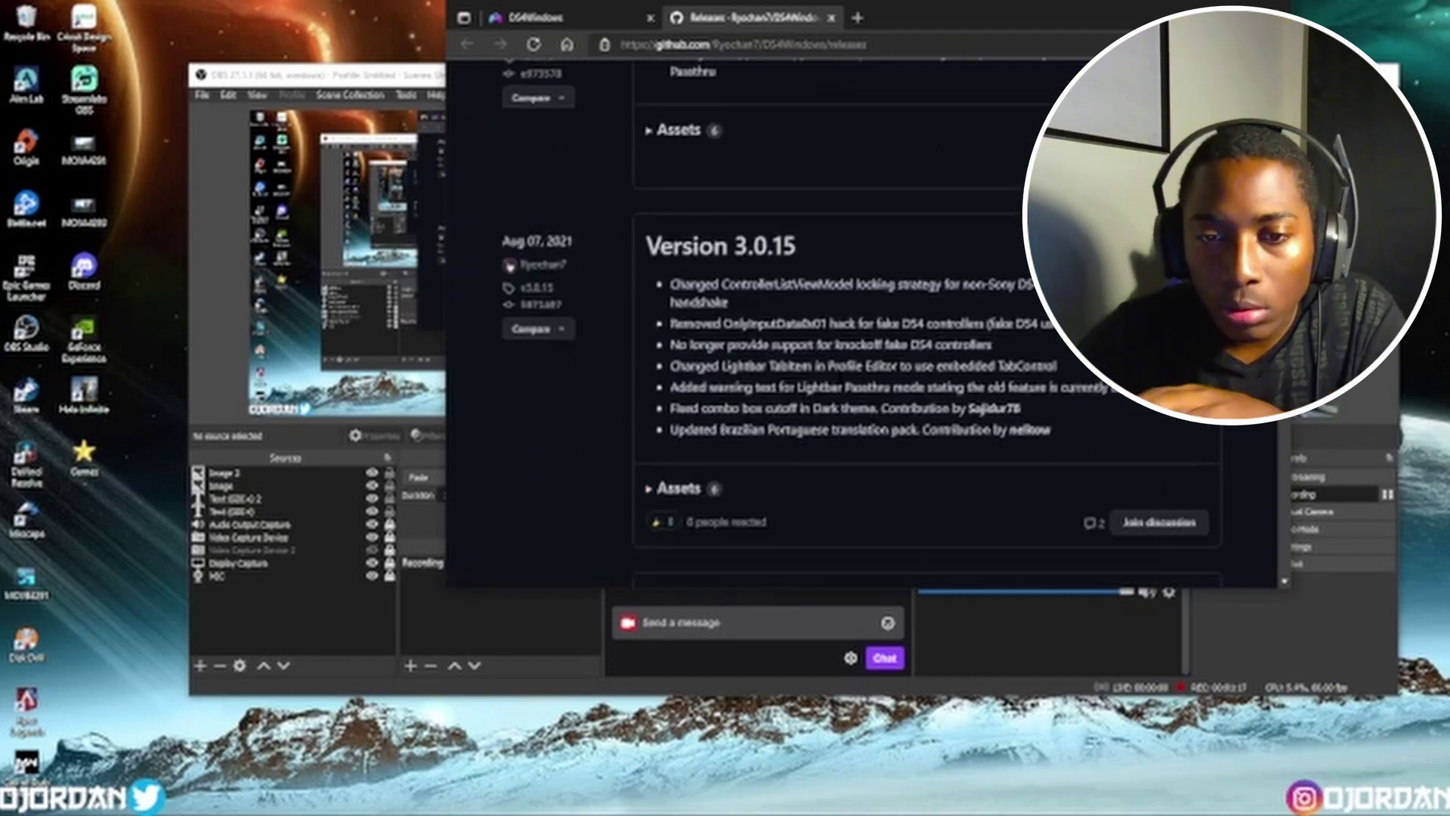
{"action": "scroll", "coordinate": [843, 386], "scroll_direction": "down", "scroll_amount": 8}
{"action": "scroll", "coordinate": [849, 396], "scroll_direction": "up", "scroll_amount": 20}
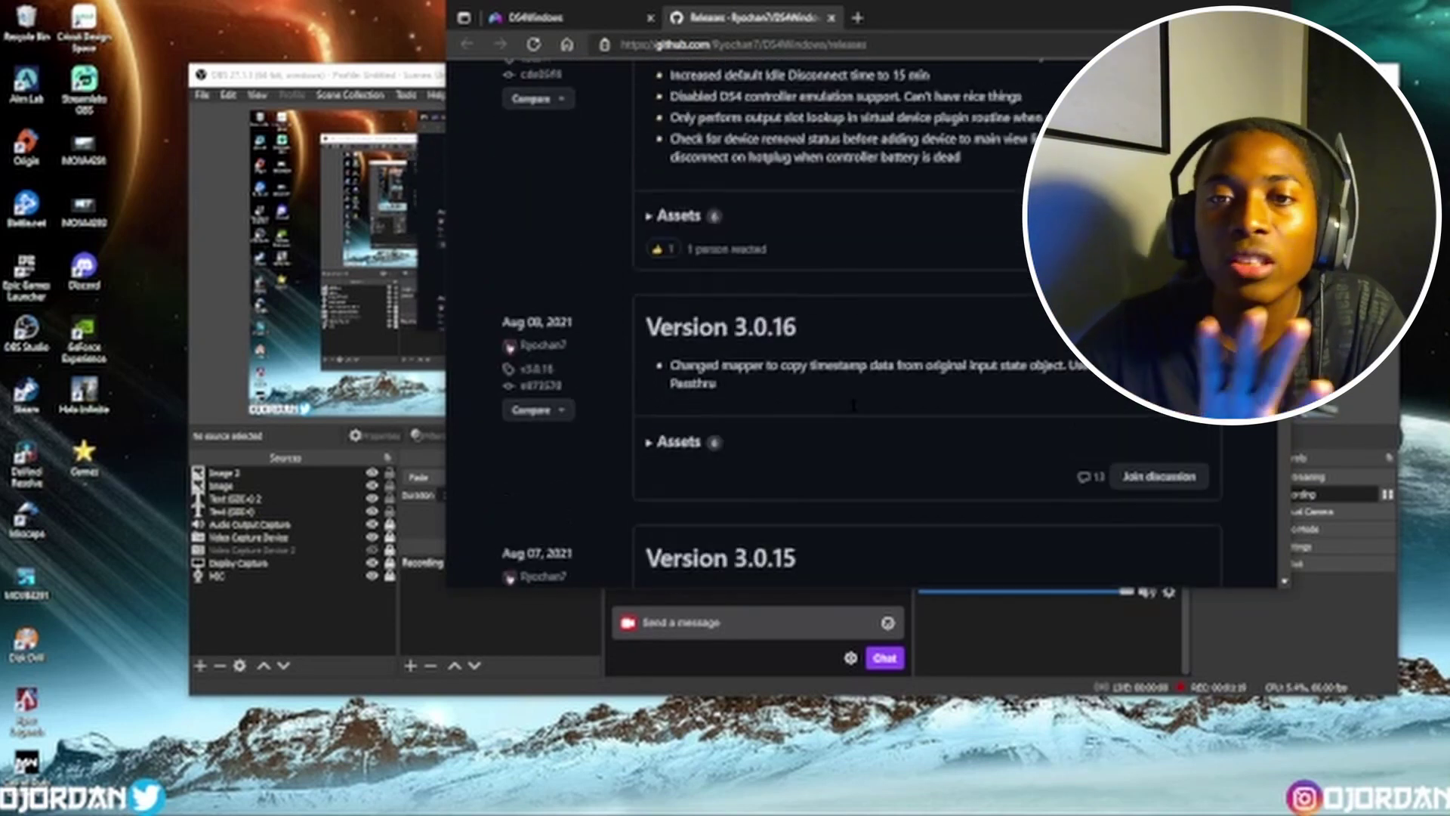
{"action": "scroll", "coordinate": [858, 408], "scroll_direction": "down", "scroll_amount": 2}
{"action": "left_click", "coordinate": [799, 344]}
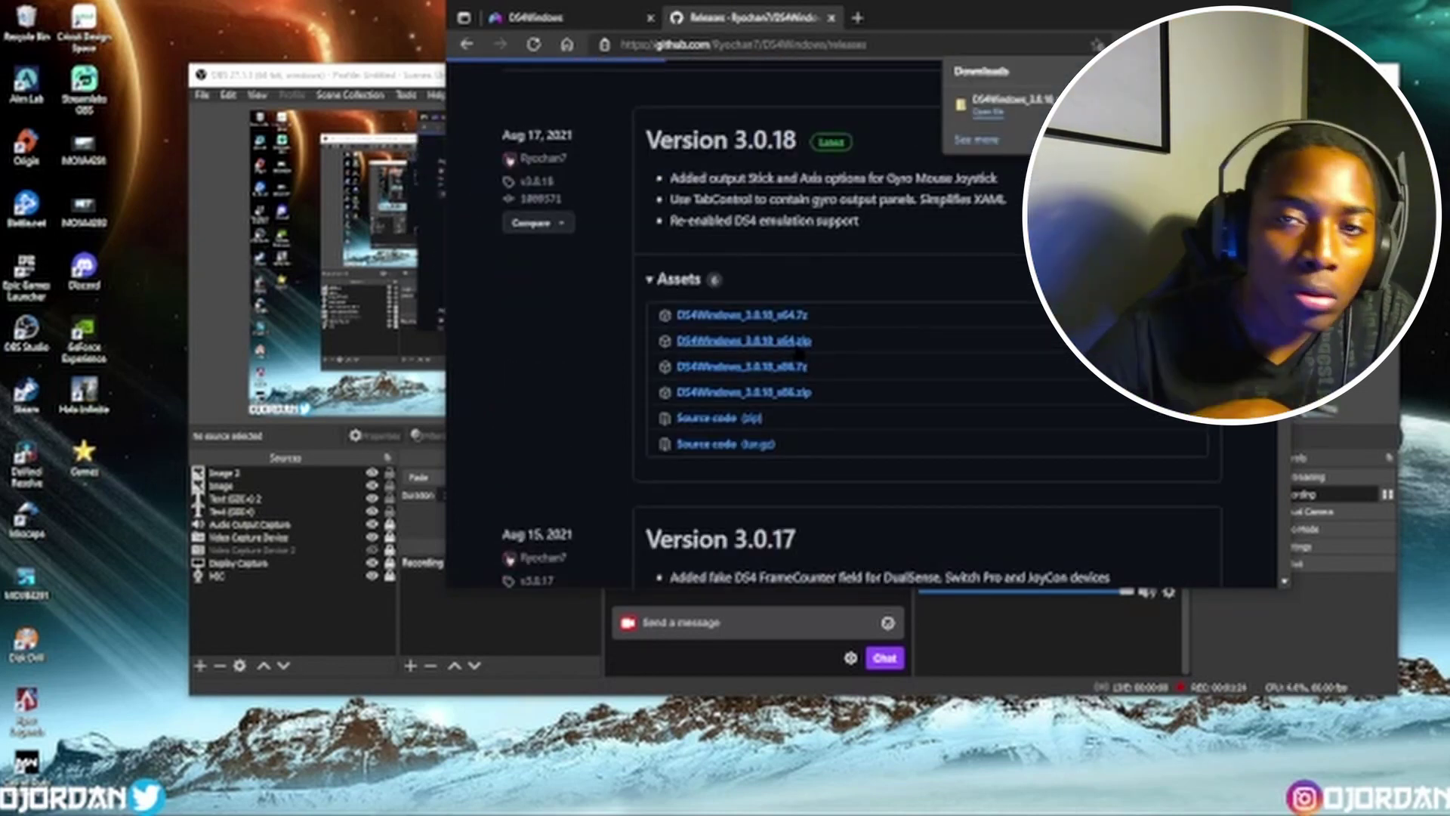
- Open the downloaded archive's DS4Windows folder, launch DS4Updater and choose to extract all files first
{"action": "left_click", "coordinate": [1026, 112]}
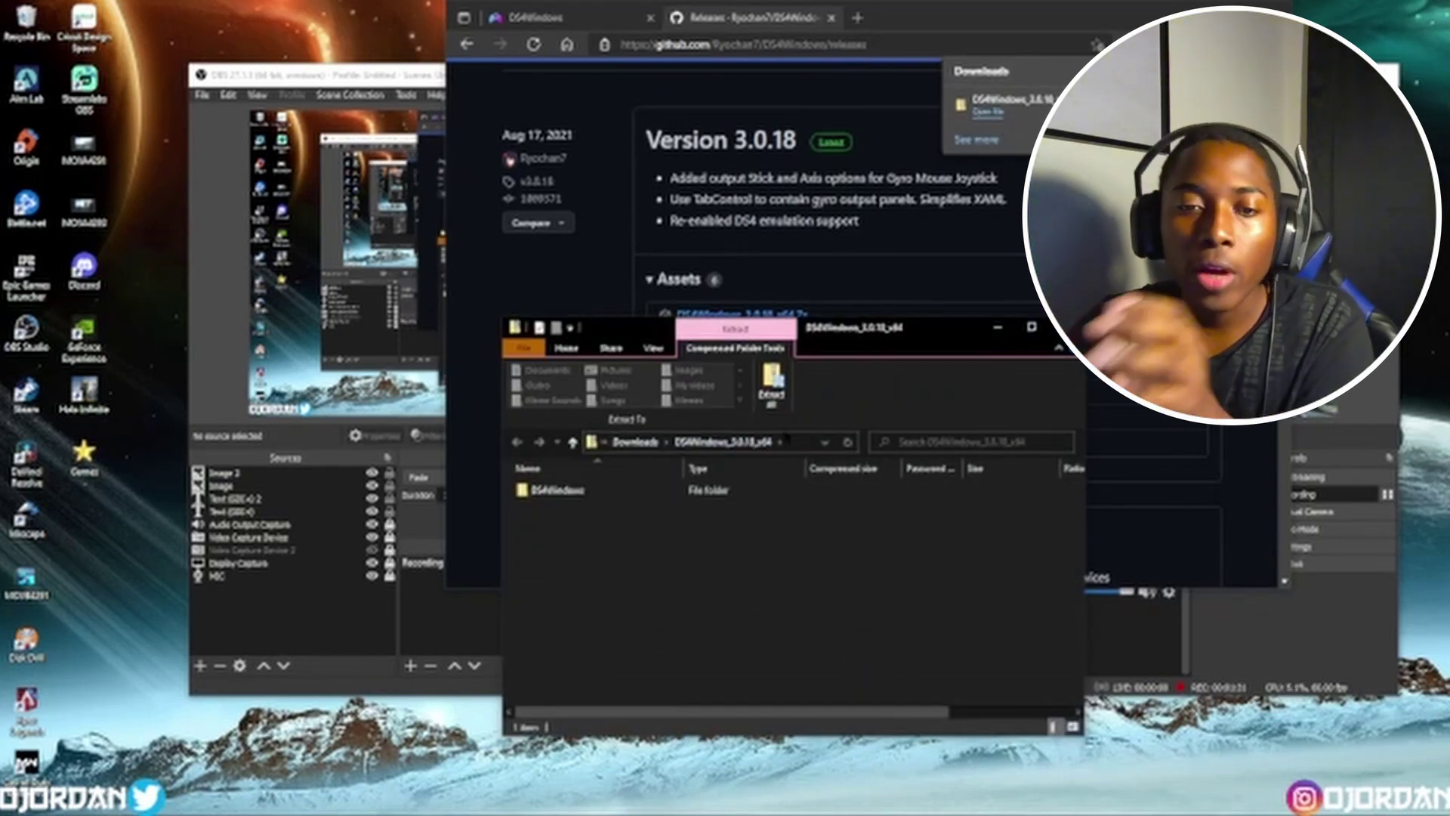
{"action": "double_click", "coordinate": [603, 491]}
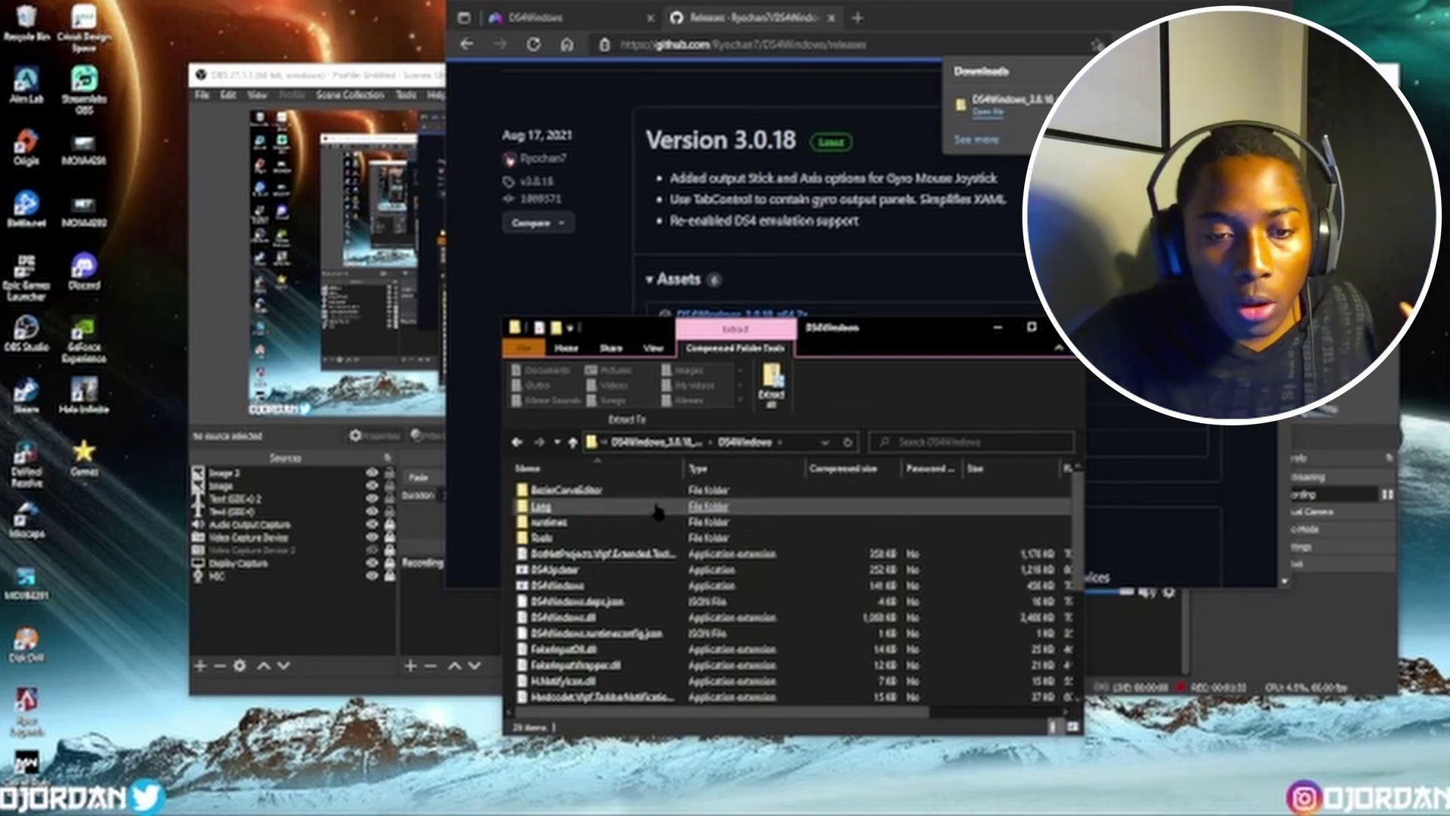
{"action": "left_click", "coordinate": [574, 506]}
{"action": "scroll", "coordinate": [627, 607], "scroll_direction": "down", "scroll_amount": 4}
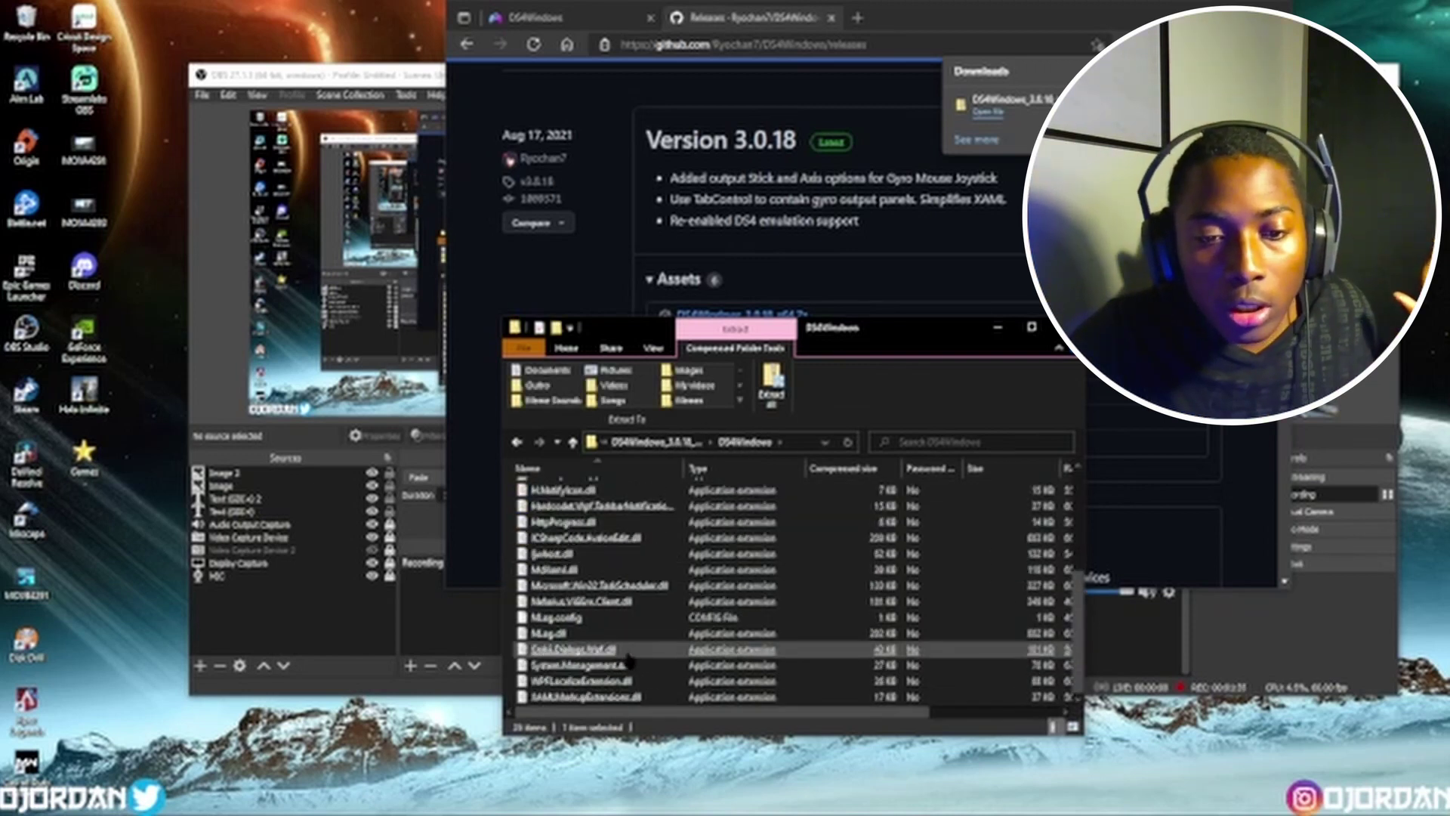
{"action": "scroll", "coordinate": [623, 597], "scroll_direction": "up", "scroll_amount": 4}
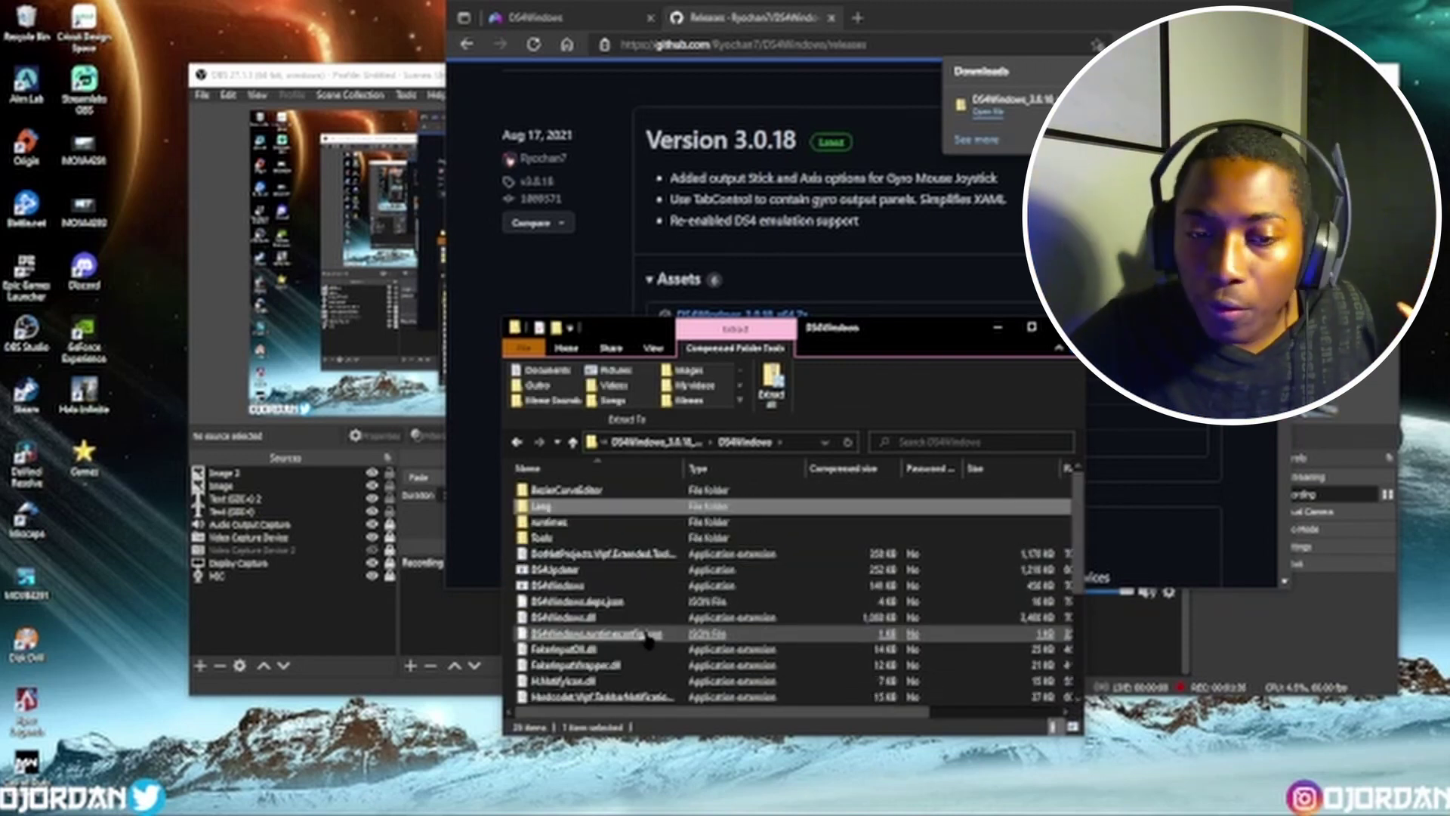
{"action": "double_click", "coordinate": [602, 570]}
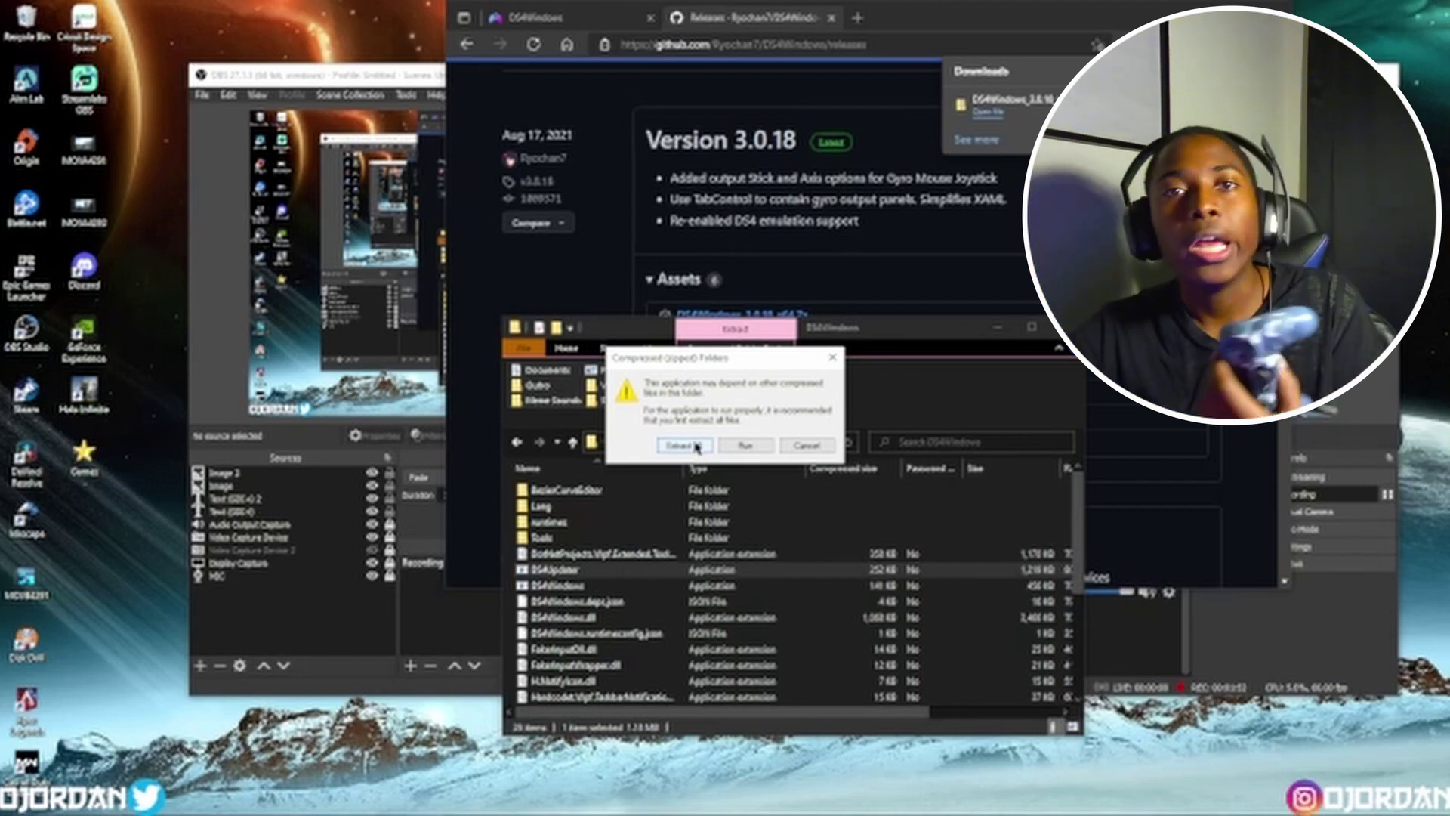
{"action": "left_click", "coordinate": [688, 446]}
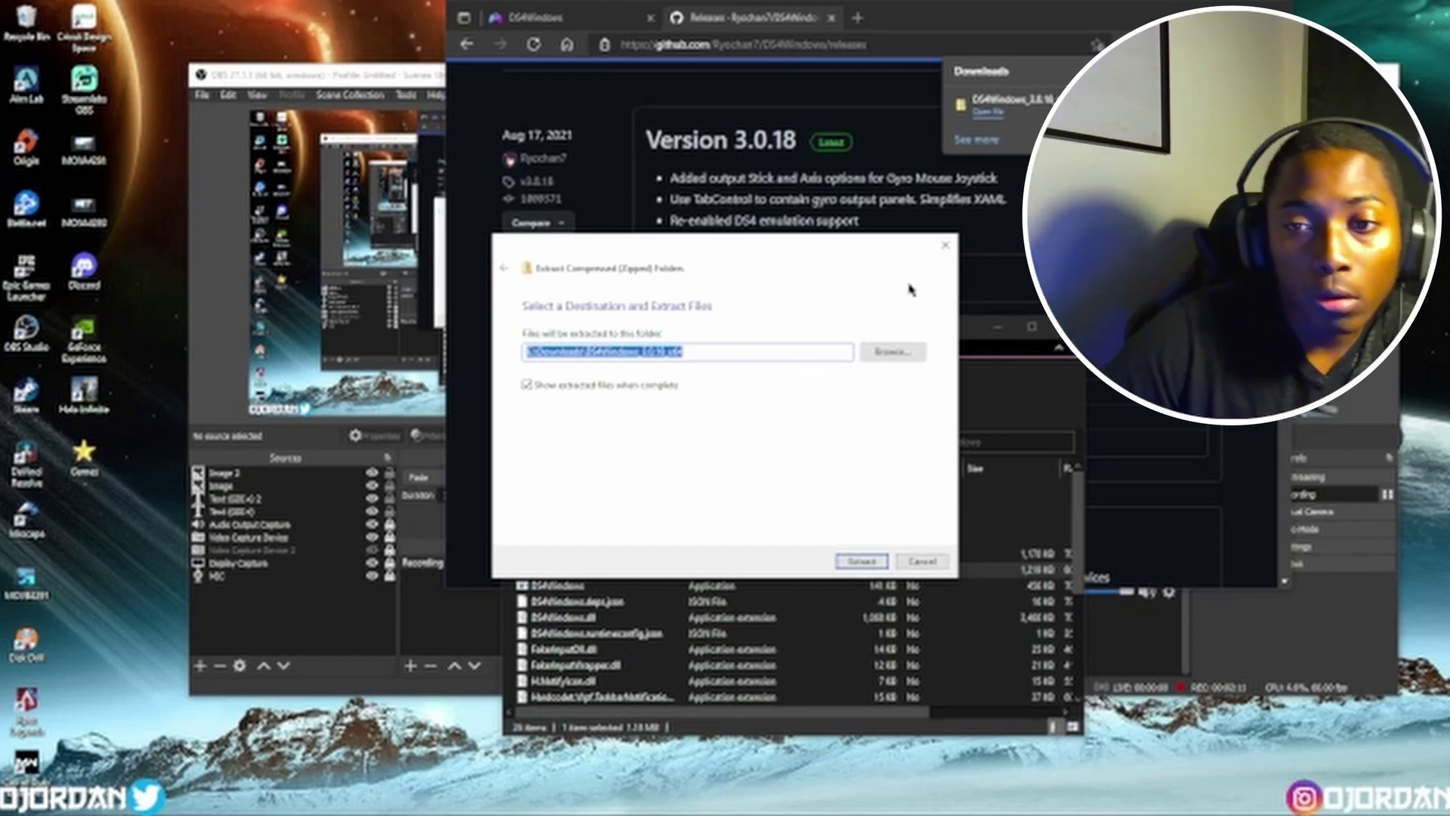
{"action": "left_click", "coordinate": [885, 354]}
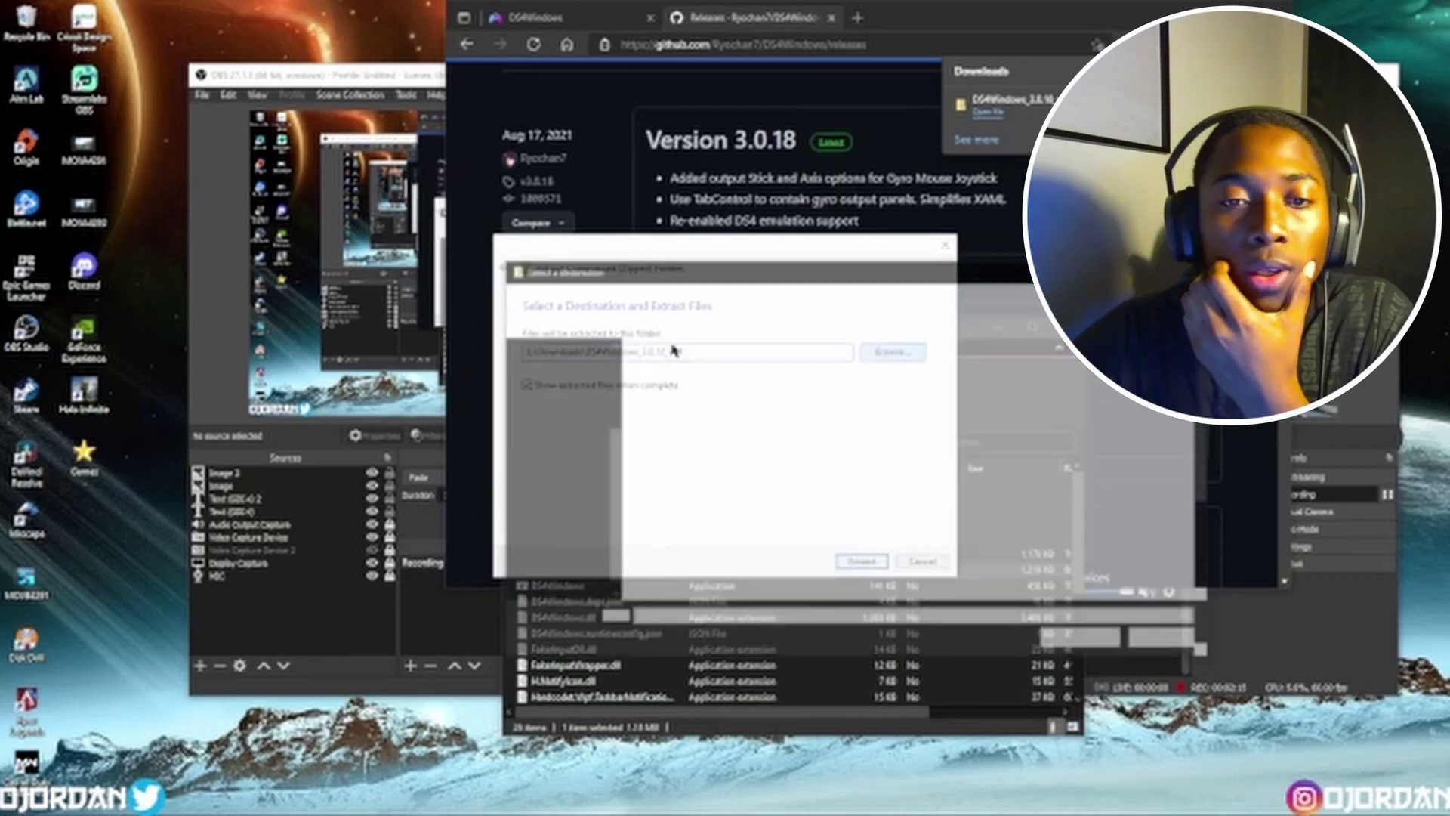
{"action": "scroll", "coordinate": [823, 428], "scroll_direction": "down", "scroll_amount": 3}
{"action": "scroll", "coordinate": [562, 559], "scroll_direction": "down", "scroll_amount": 1}
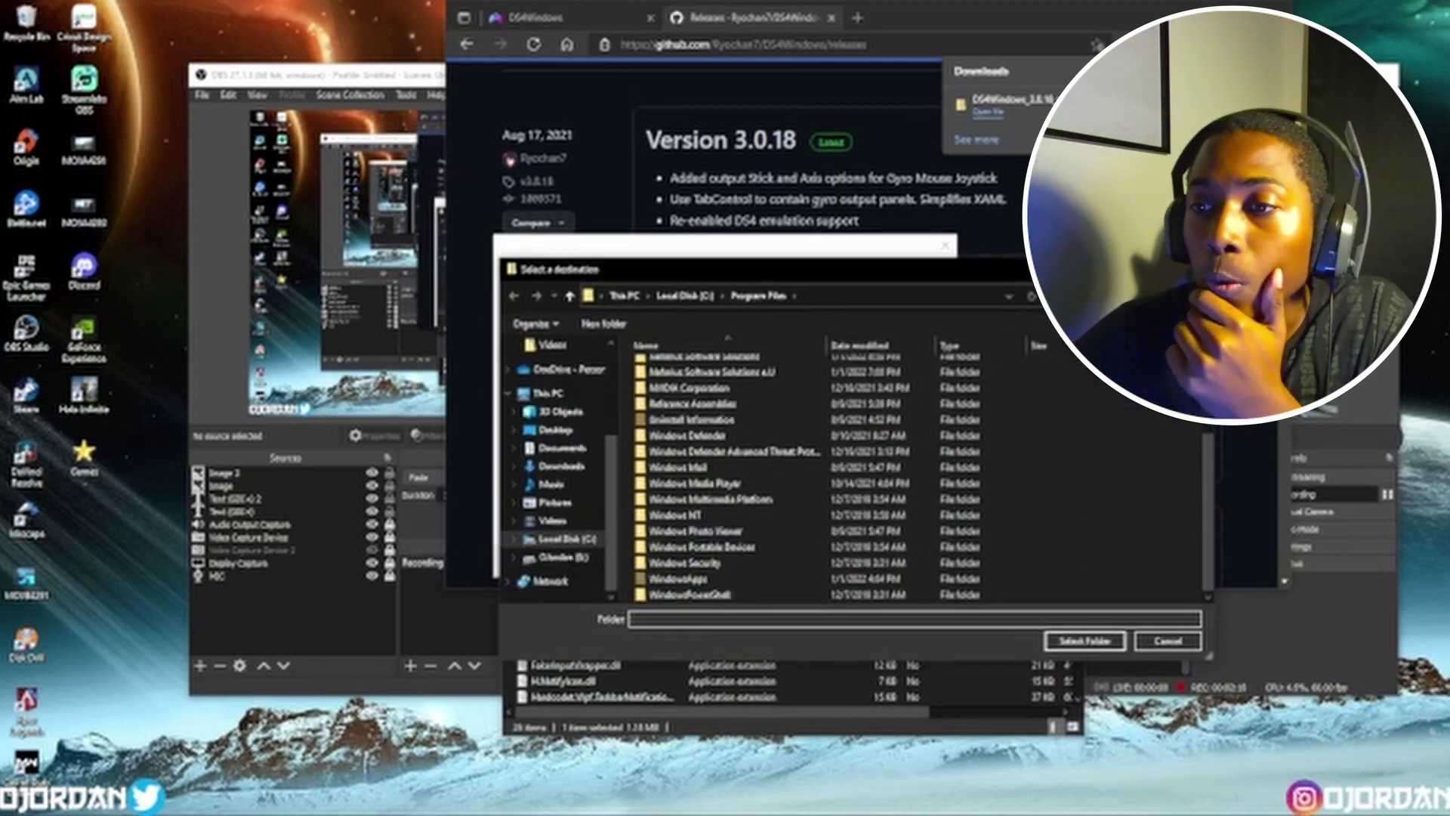
{"action": "key", "text": "Escape"}
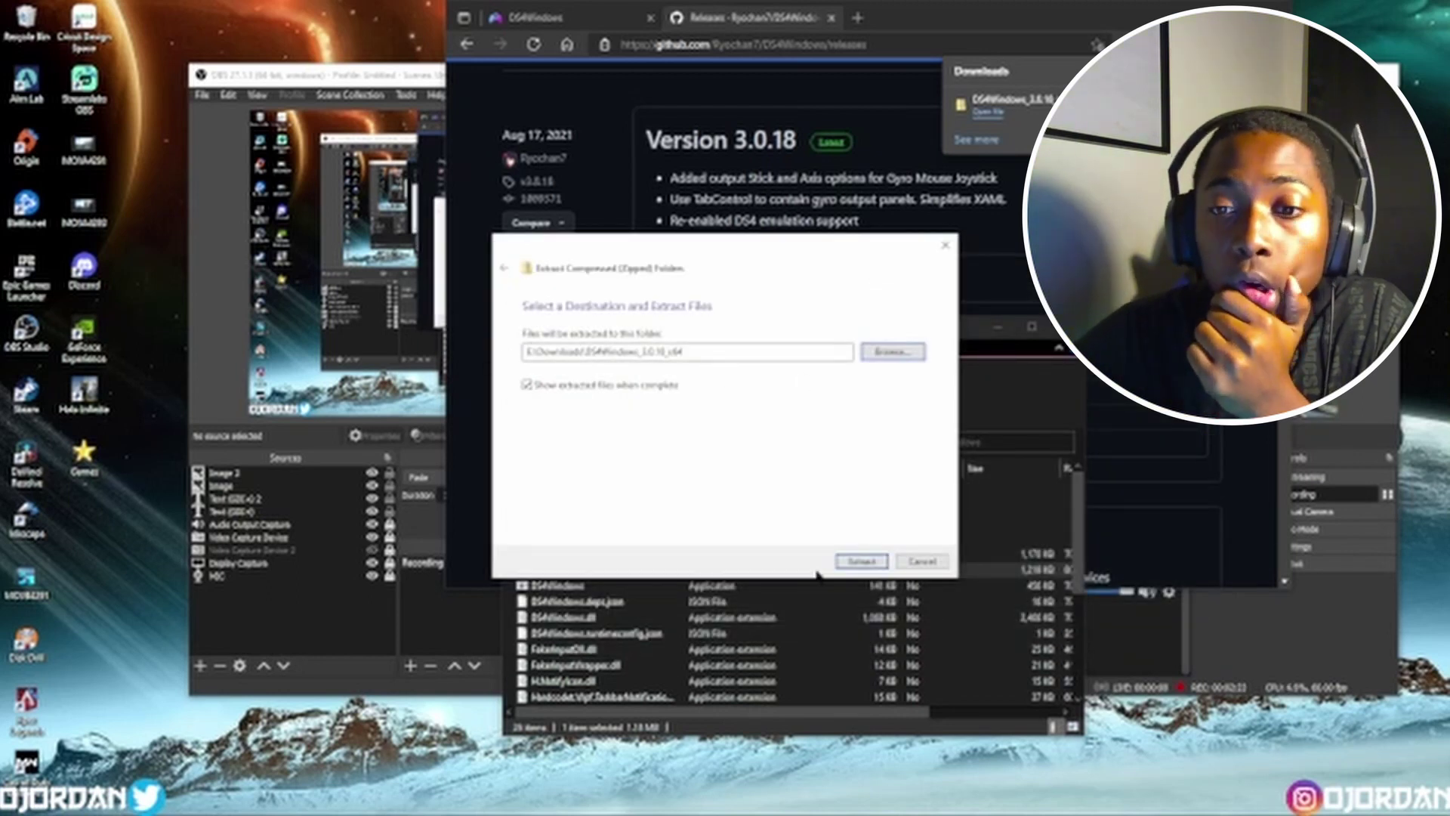
- Extract the archive to the DS4Windows_3.0.18_x64 folder in Downloads, skipping files that already exist, and select the extracted DS4Windows application
{"action": "left_click", "coordinate": [861, 562]}
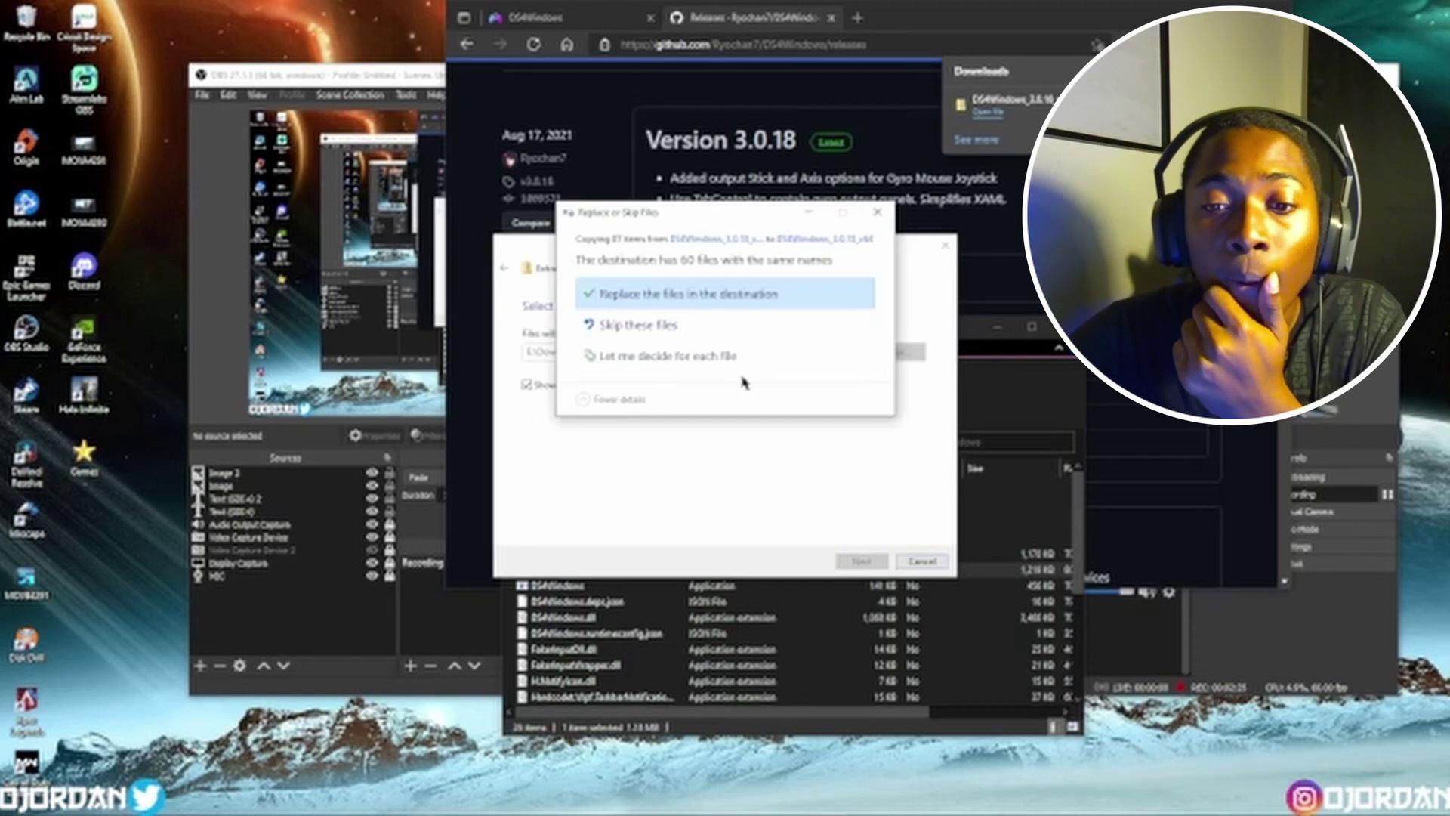
{"action": "left_click", "coordinate": [669, 327]}
{"action": "left_click", "coordinate": [641, 654]}
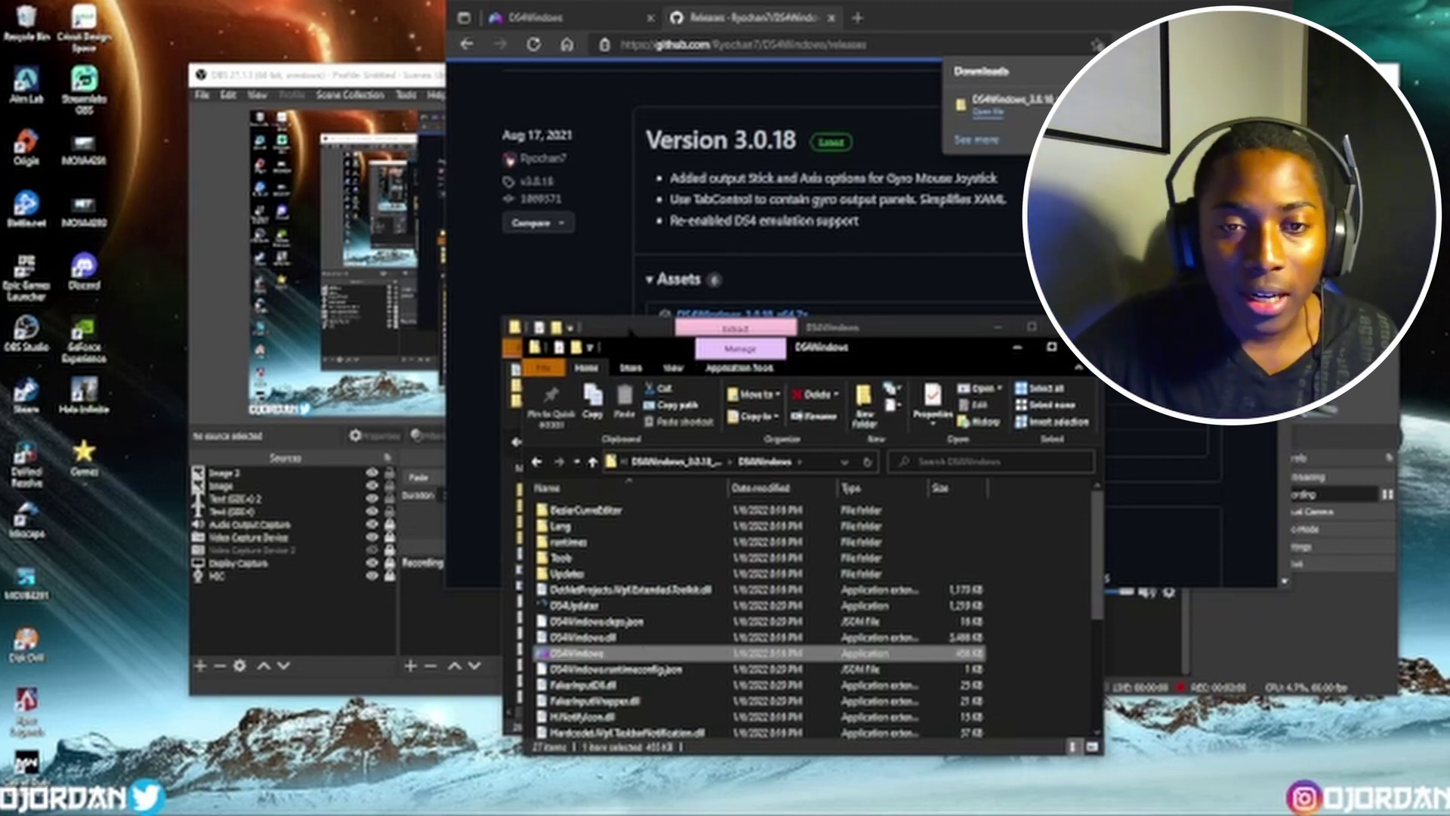
- Move the archive and extracted-folder windows apart and point out the DS4Updater and DS4Windows applications in the extracted folder
{"action": "left_click_drag", "start_coordinate": [632, 333], "coordinate": [227, 338]}
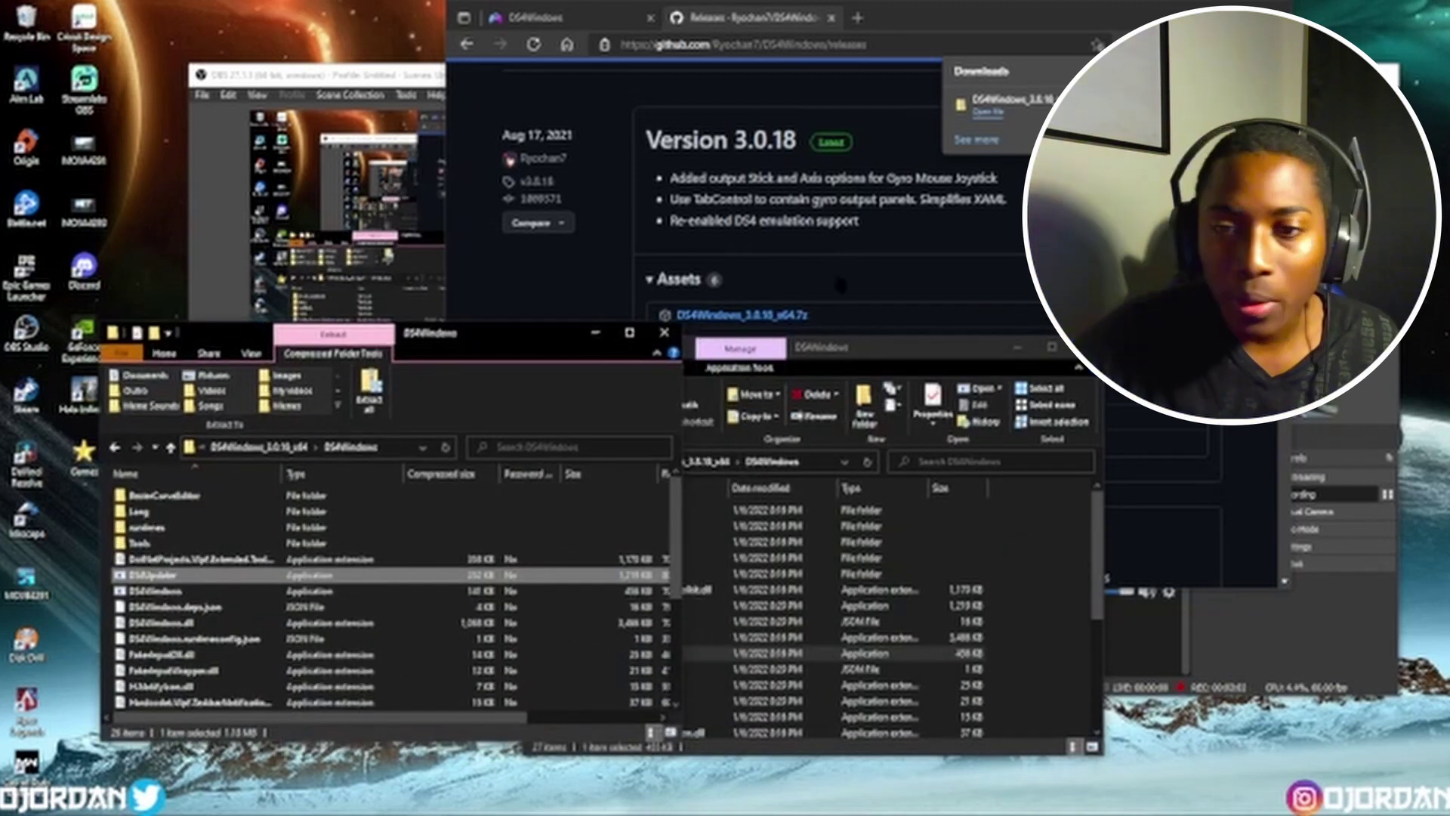
{"action": "left_click_drag", "start_coordinate": [880, 352], "coordinate": [962, 201]}
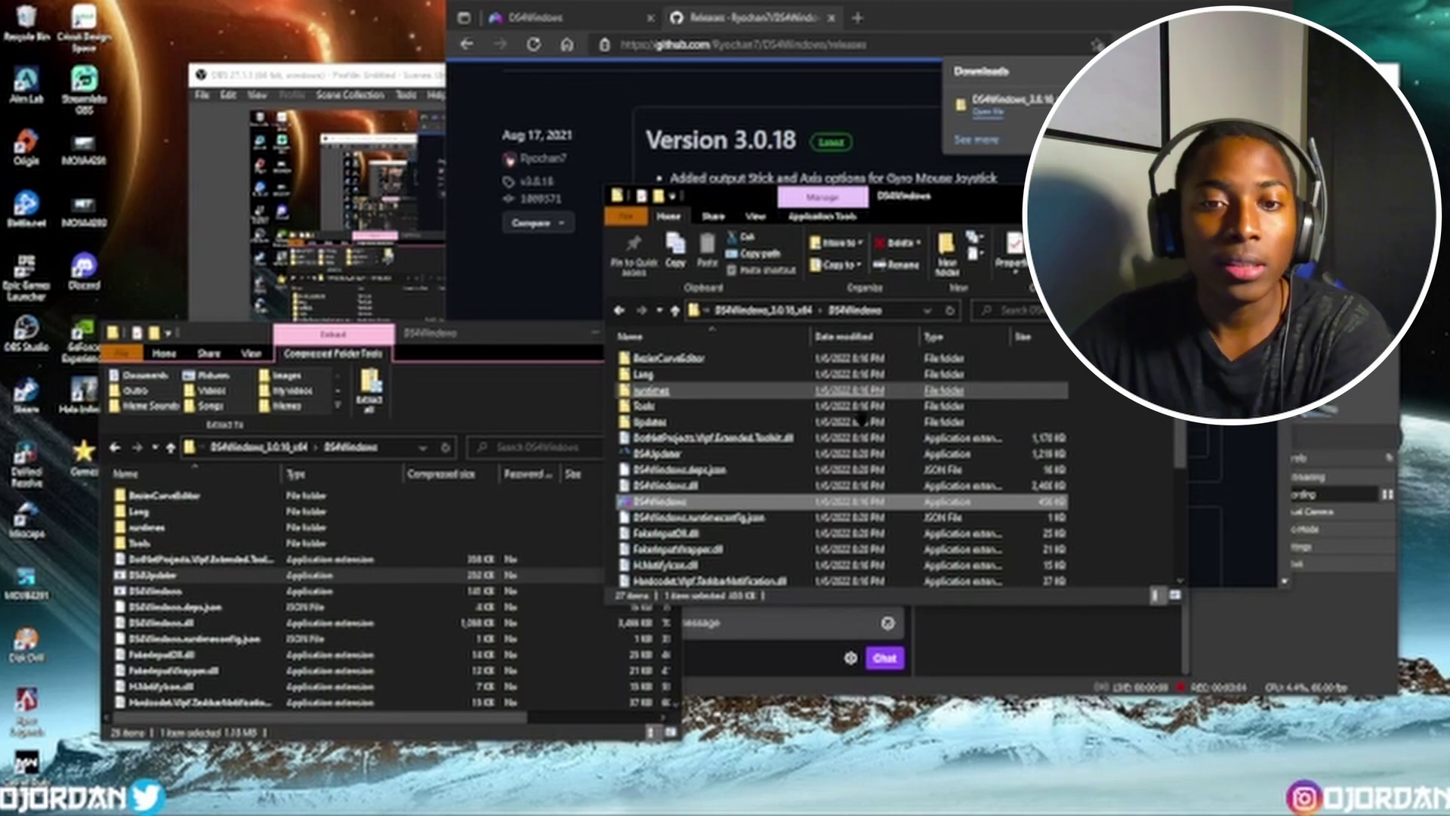
{"action": "left_click", "coordinate": [672, 458]}
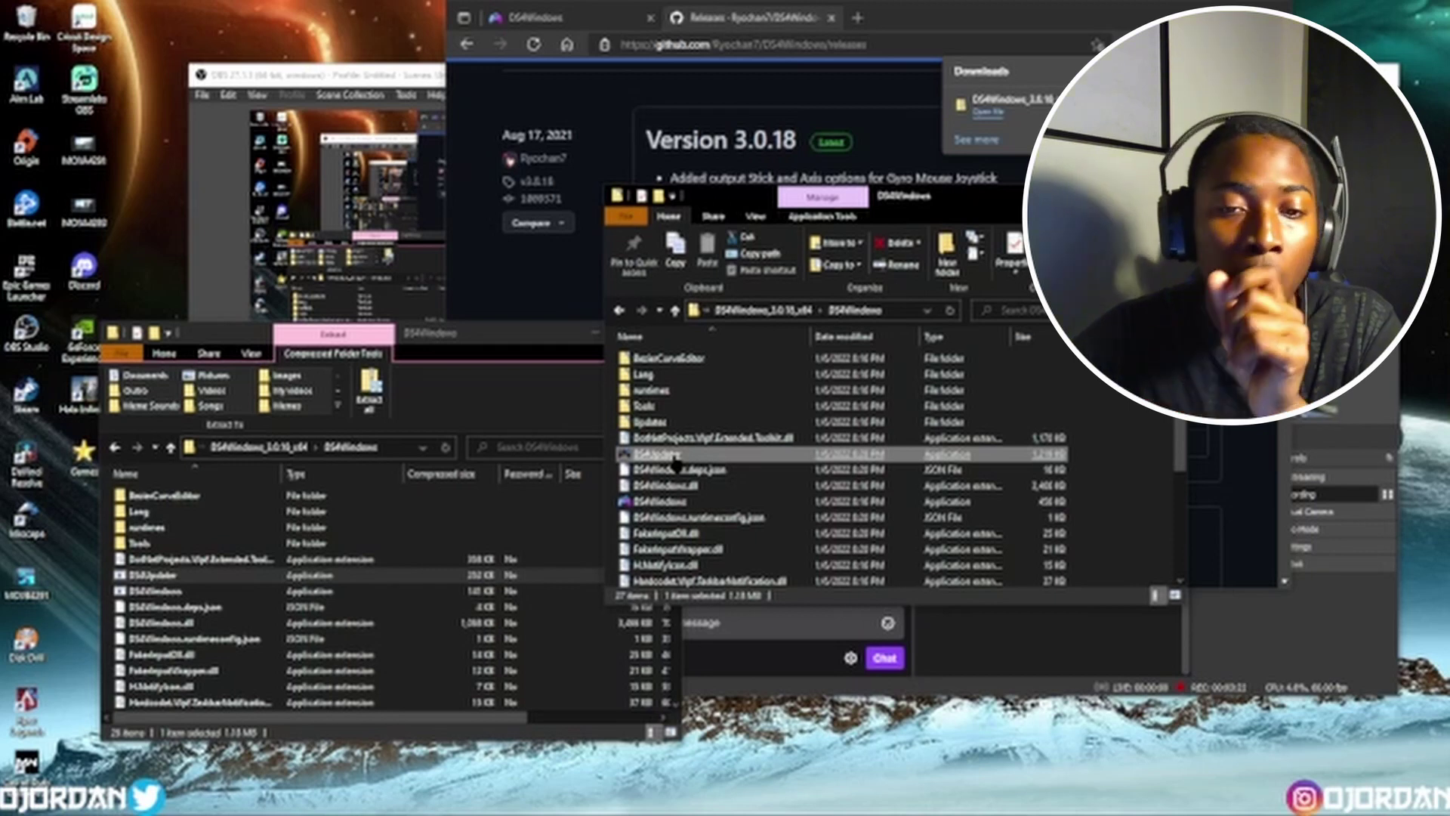
{"action": "left_click_drag", "start_coordinate": [675, 458], "coordinate": [765, 466]}
{"action": "left_click", "coordinate": [678, 504]}
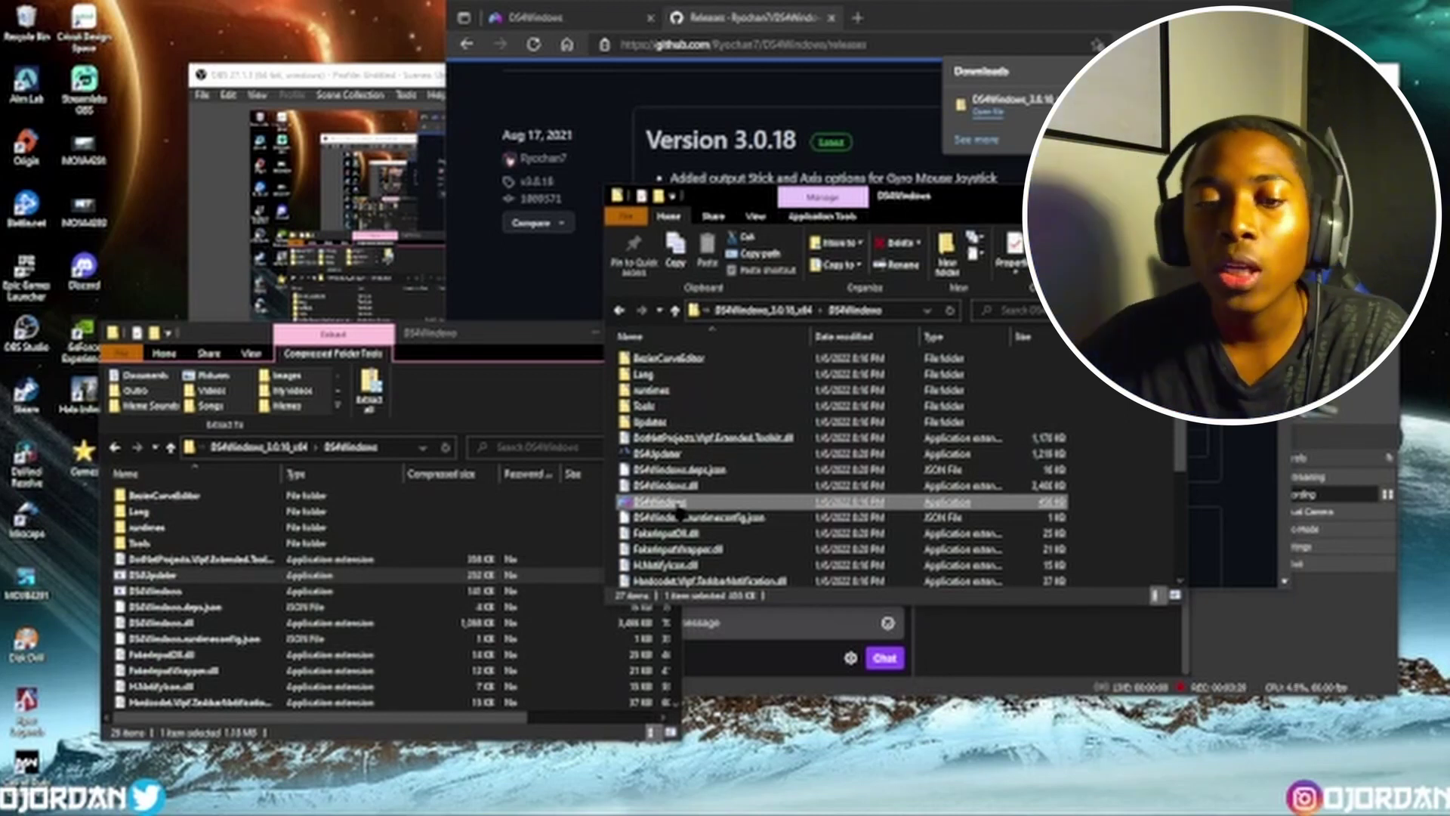
- Run DS4Updater from the extracted folder and open DS4Windows from the updater
{"action": "left_click", "coordinate": [665, 455]}
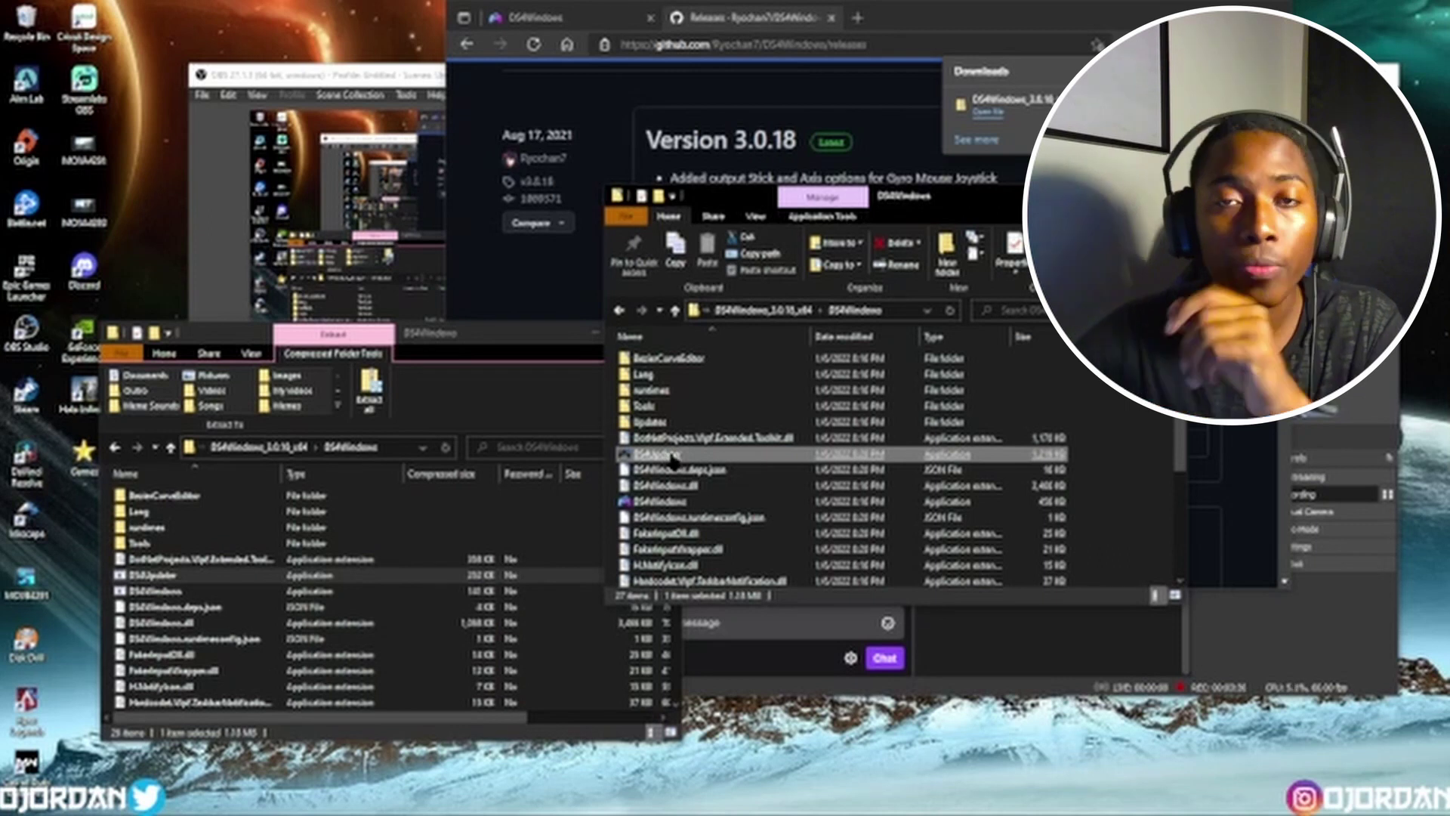
{"action": "double_click", "coordinate": [665, 455]}
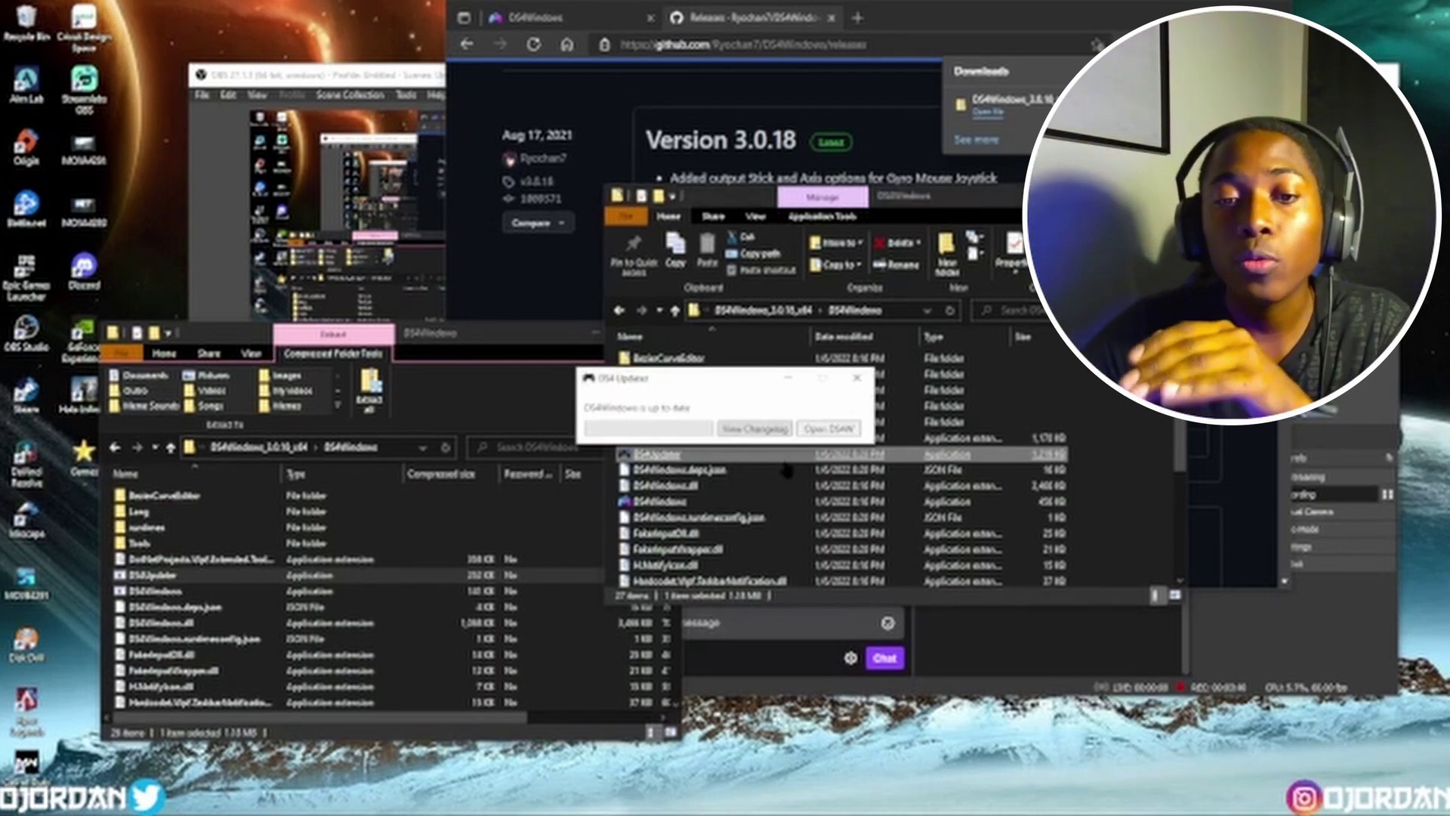
{"action": "left_click", "coordinate": [830, 428]}
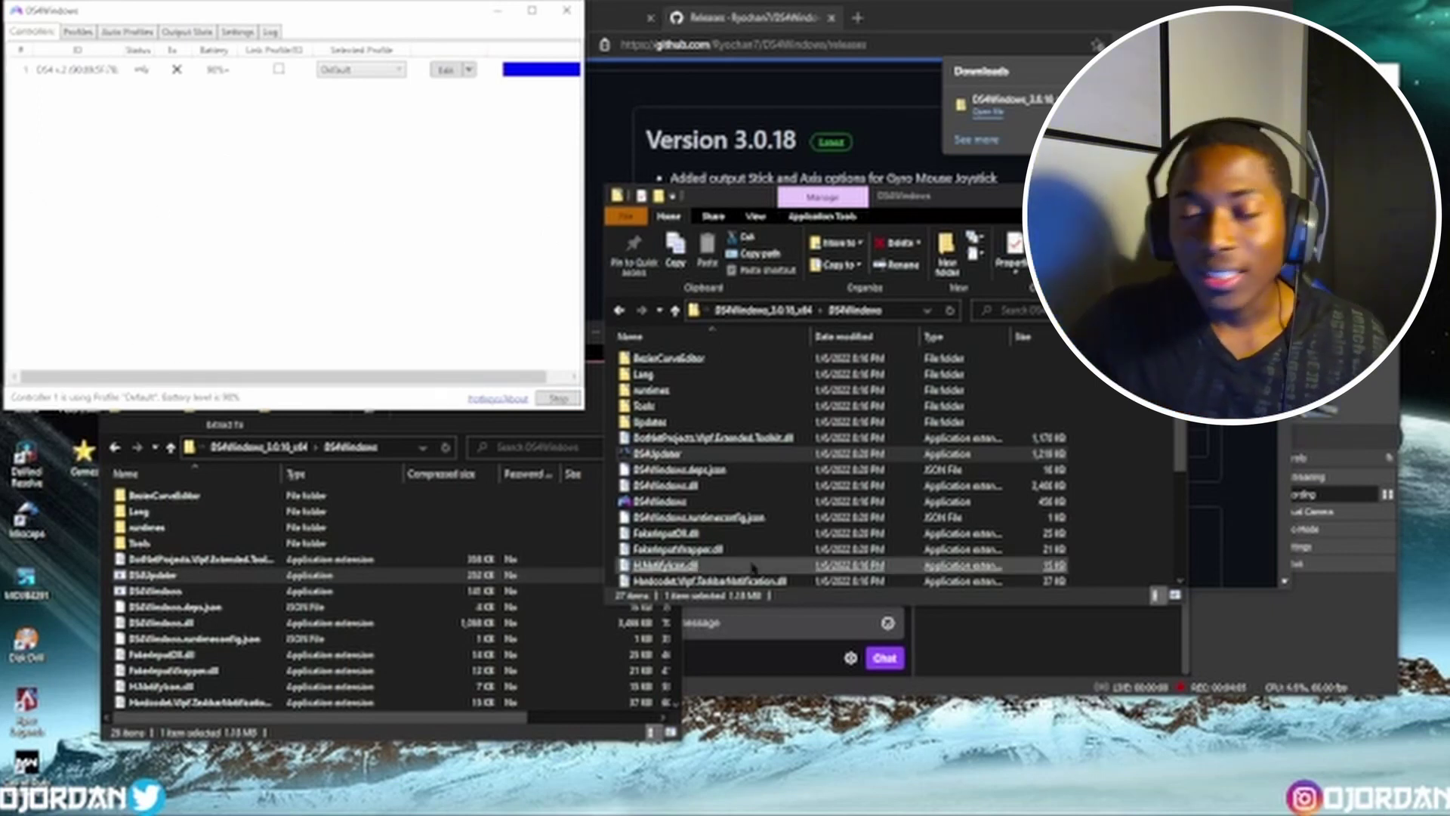
- Minimize the DS4Windows window and select the BezierCurveEditor folder among the extracted files
{"action": "left_click", "coordinate": [514, 15]}
{"action": "left_click", "coordinate": [657, 360]}
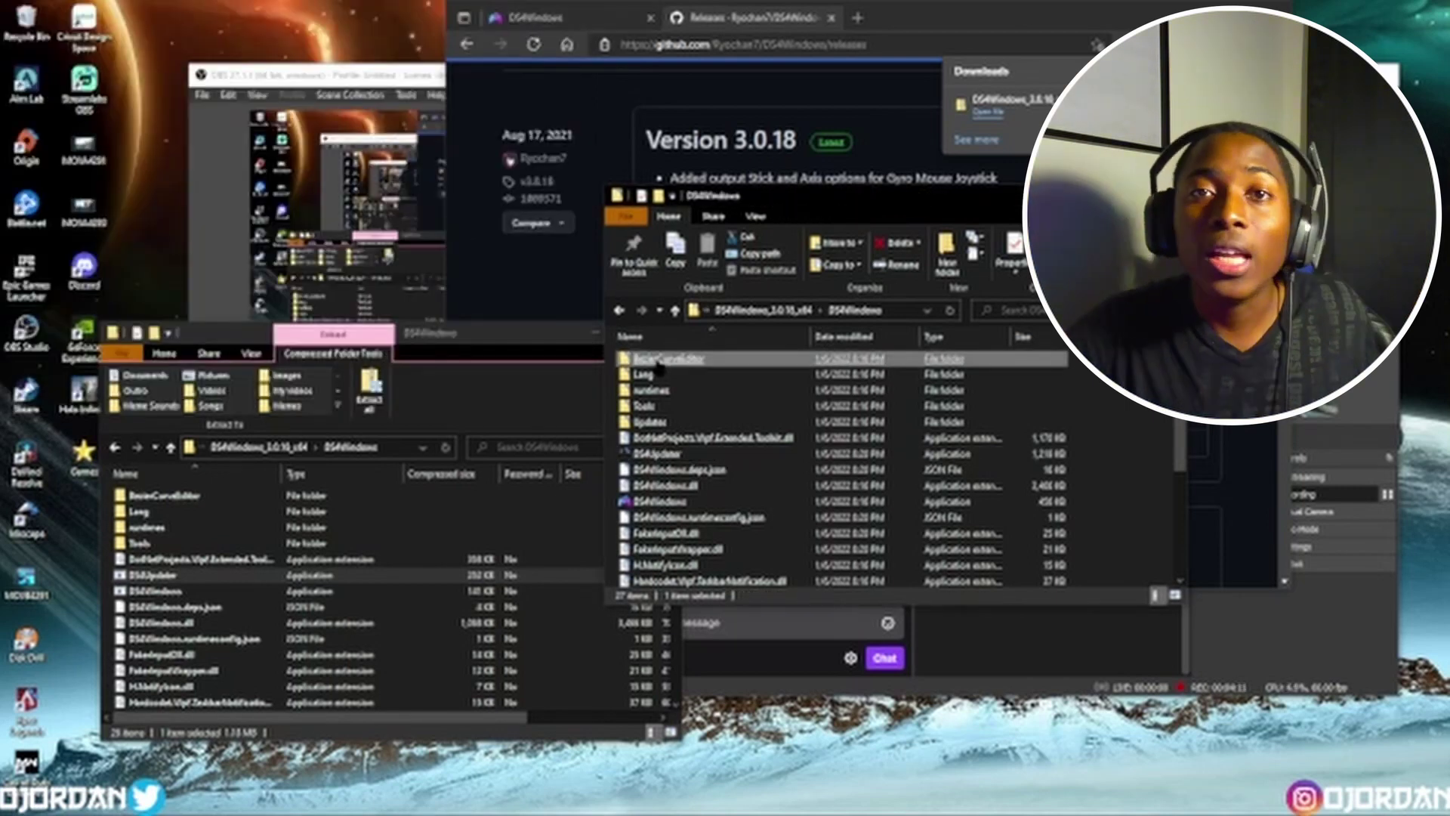